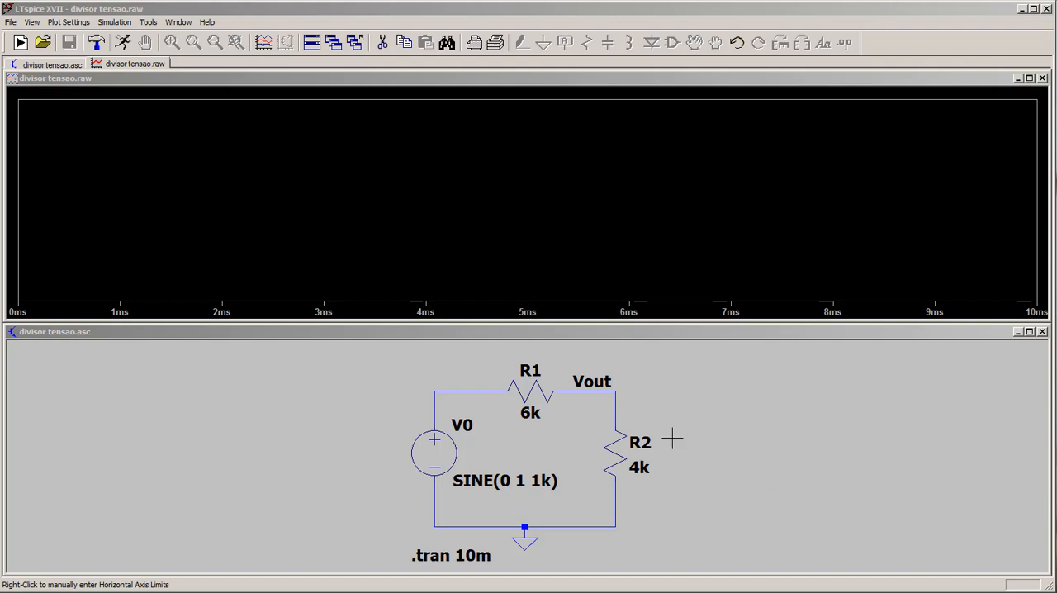
# - Replace resistor R2 with a capacitor in the same branch between Vout and ground
pyautogui.click(725, 448)
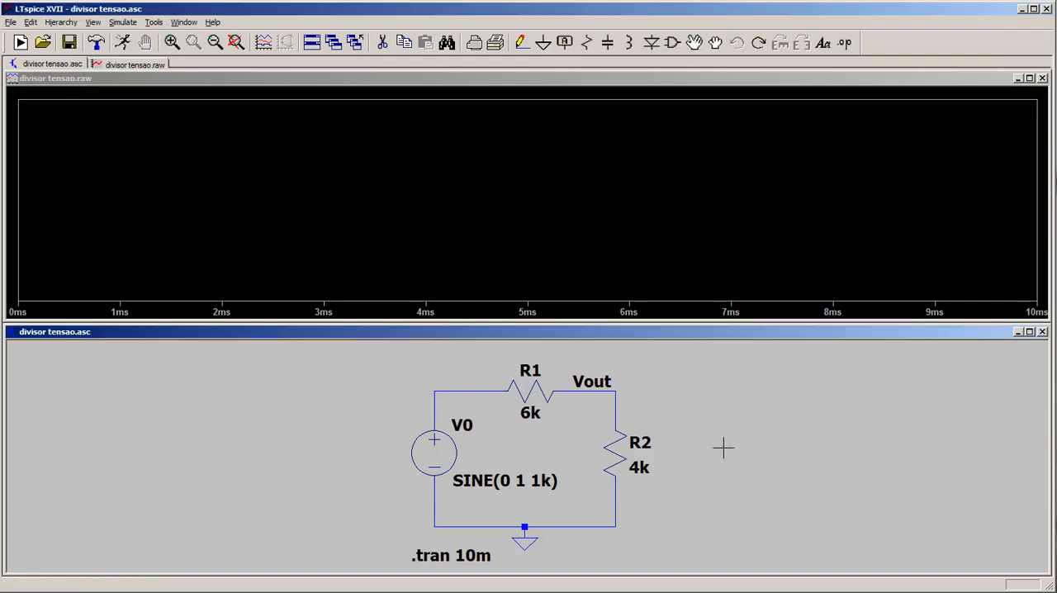
pyautogui.click(624, 455)
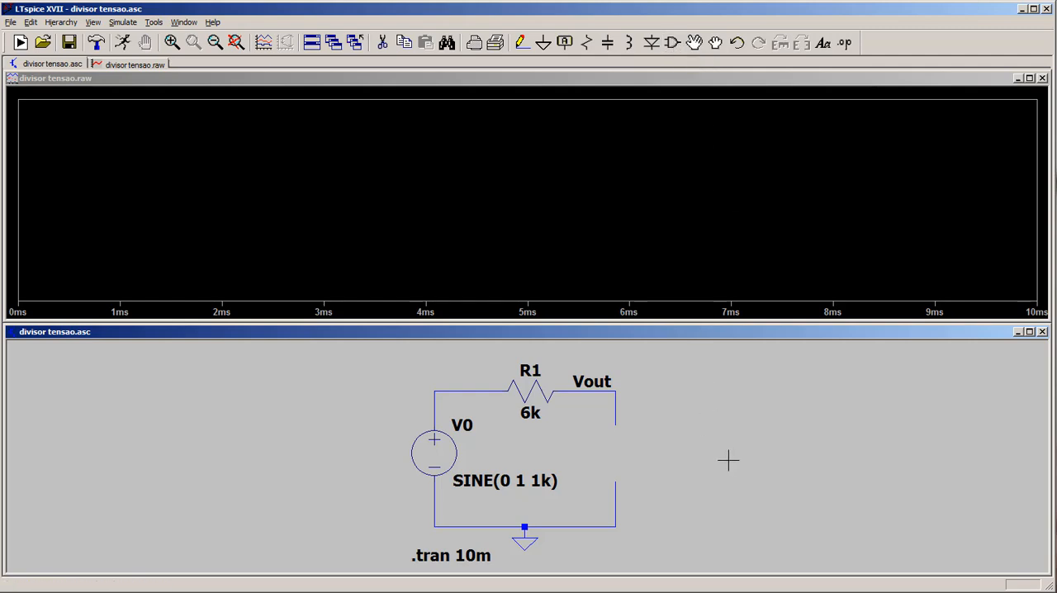
pyautogui.press('c')
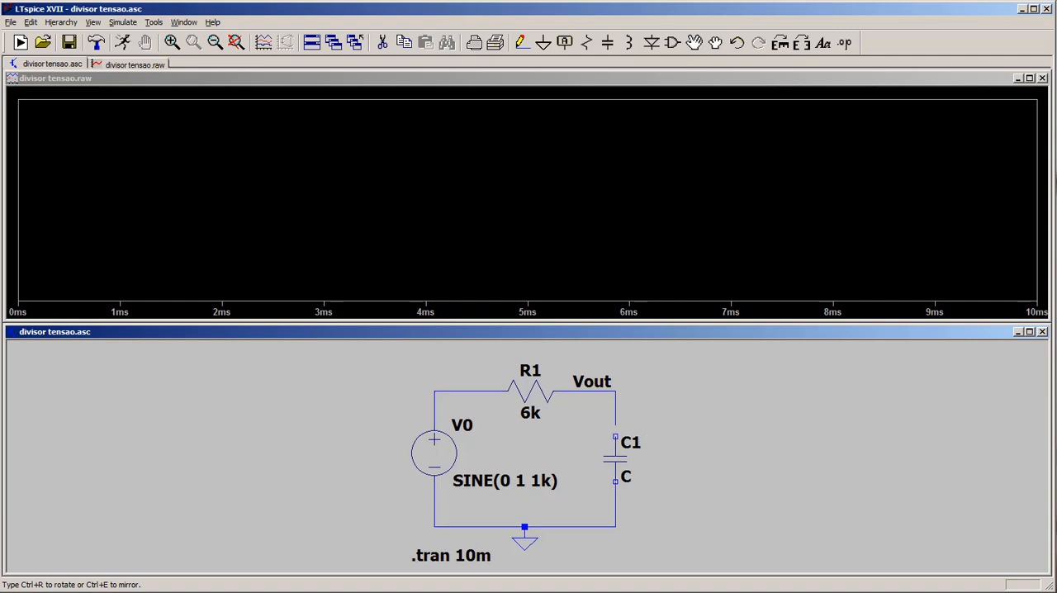
pyautogui.click(615, 436)
pyautogui.press('Escape')
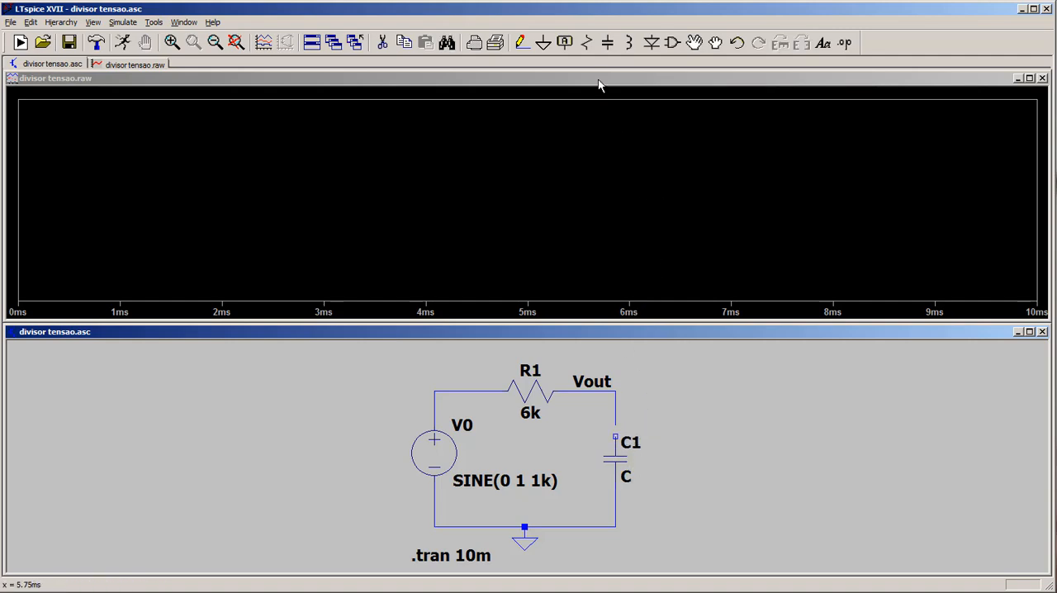
# - Wire the capacitor's upper terminal to the Vout node and set its capacitance to 10n
pyautogui.click(521, 44)
pyautogui.click(615, 392)
pyautogui.rightClick(618, 417)
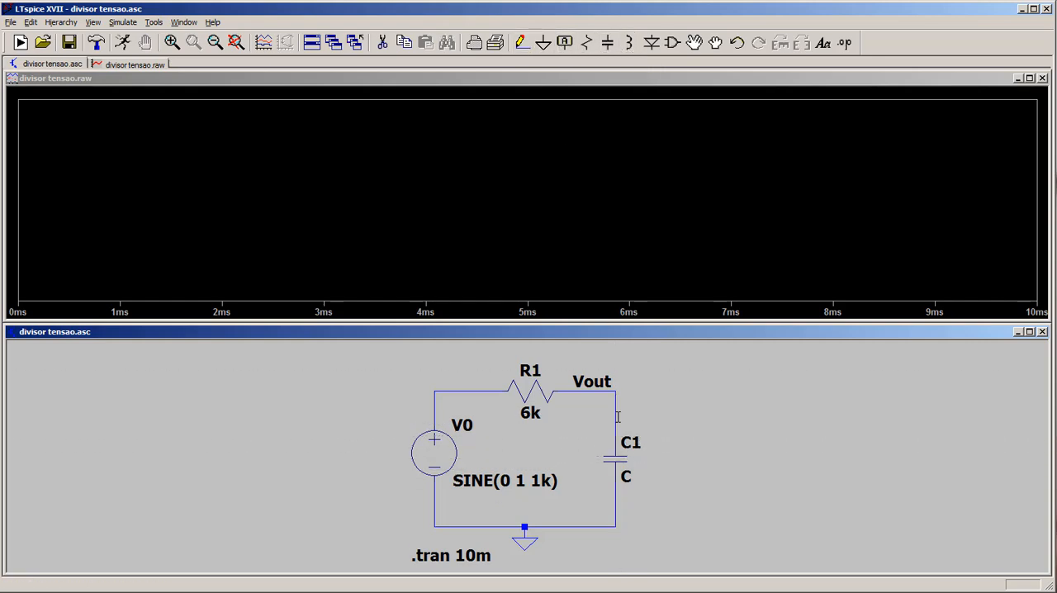
pyautogui.rightClick(660, 424)
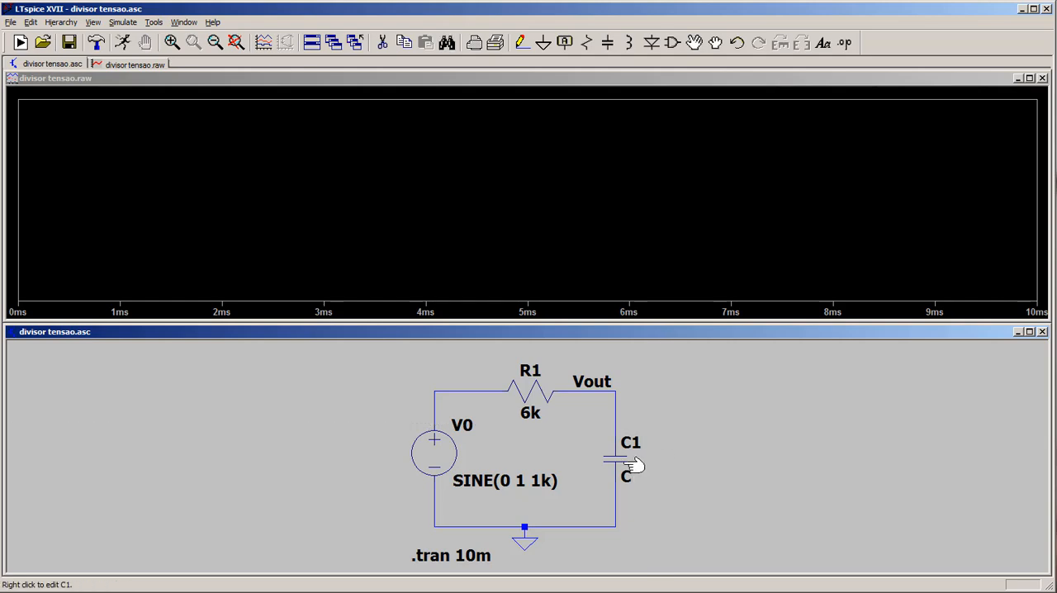
pyautogui.rightClick(628, 465)
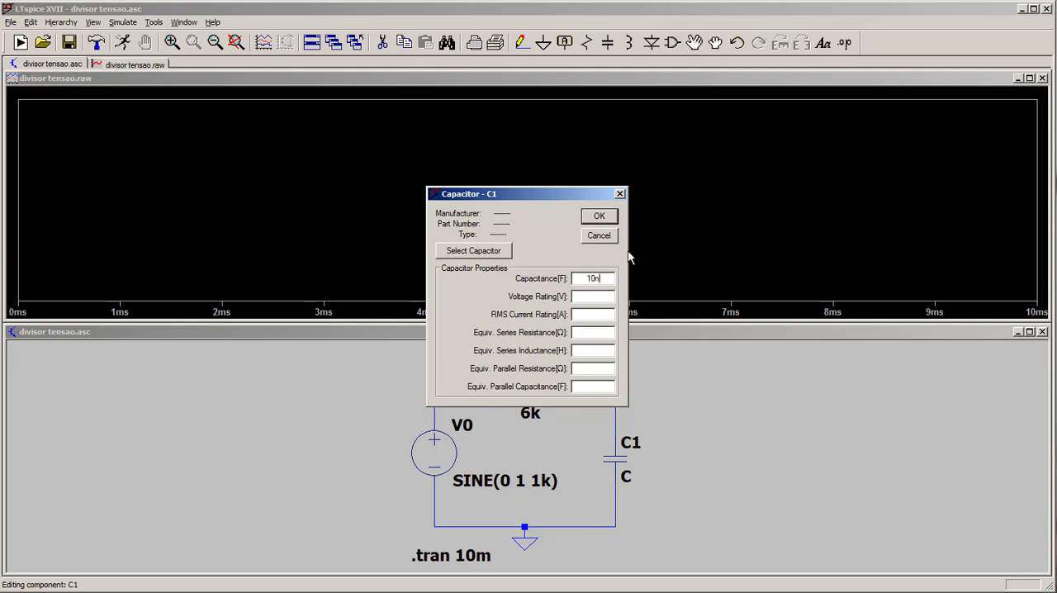
pyautogui.click(601, 217)
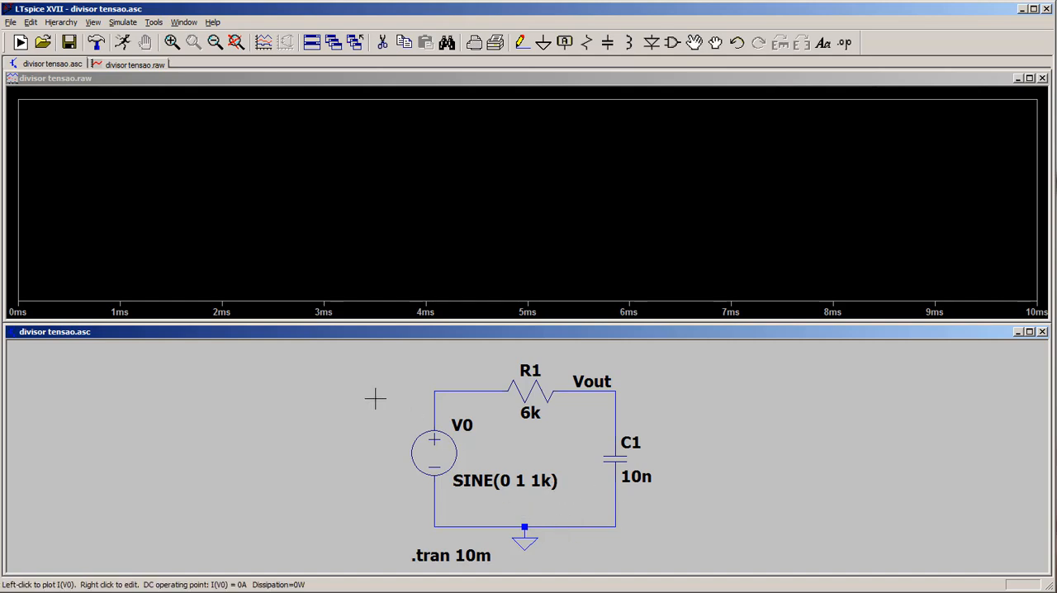
# - Run the transient simulation and plot the source node voltage together with Vout
pyautogui.click(123, 44)
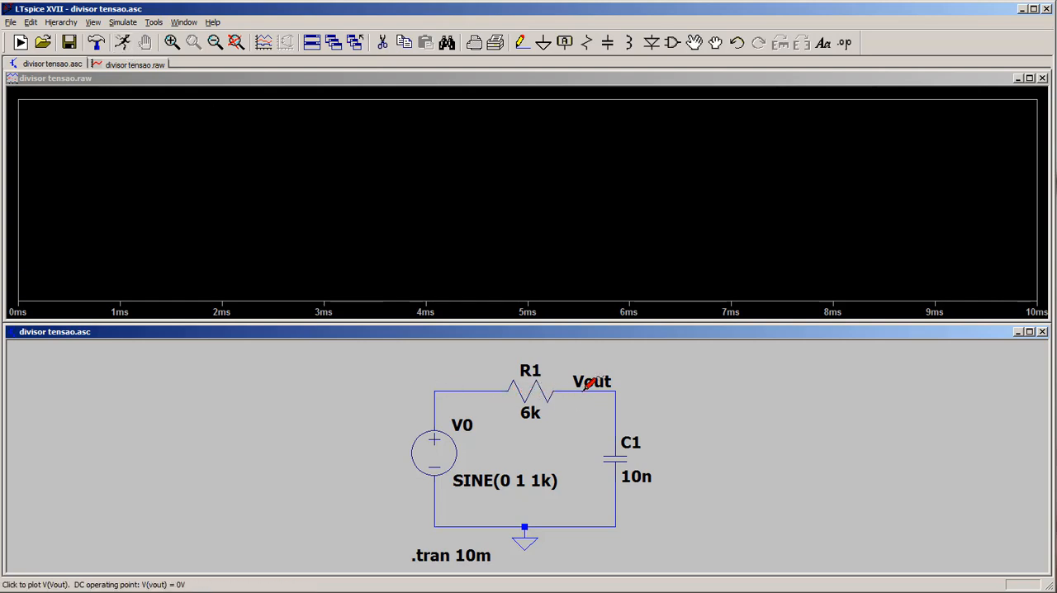
pyautogui.click(468, 389)
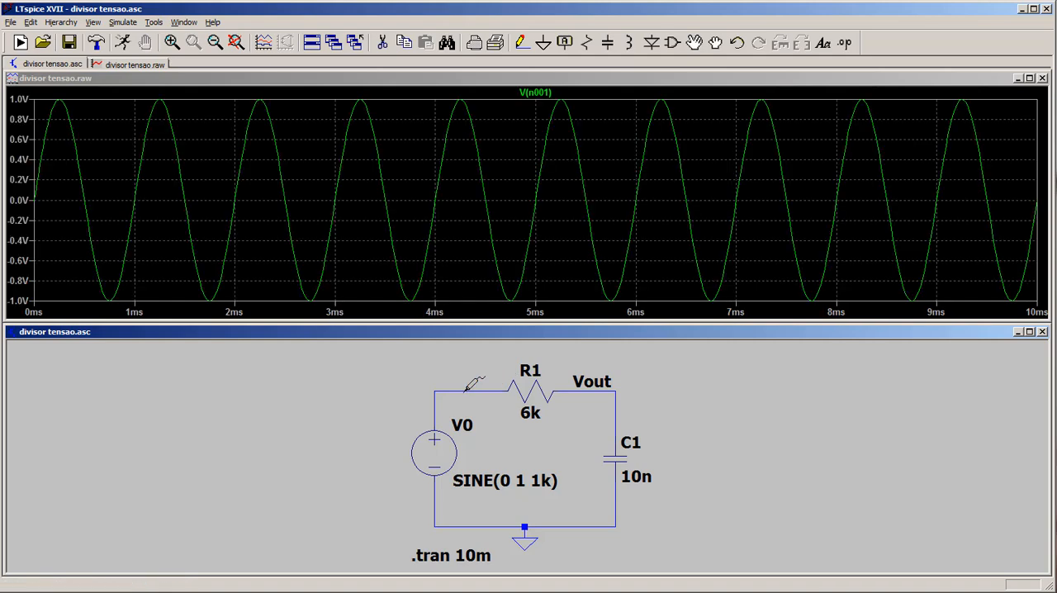
pyautogui.click(590, 382)
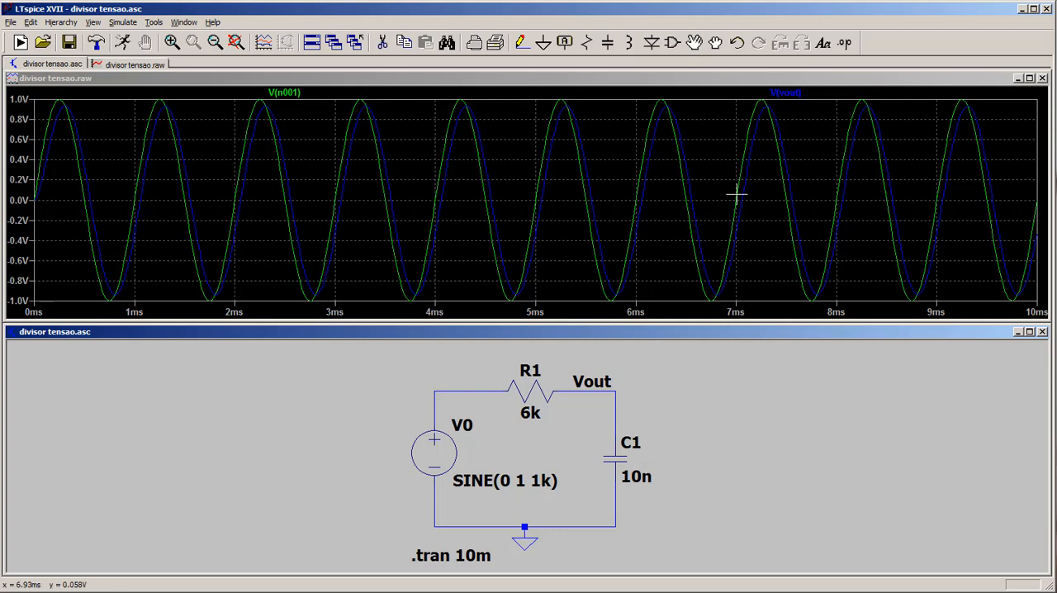
# - Read points along the V(vout) and V(n001) traces with a measurement cursor and close the cursor readout
pyautogui.click(803, 94)
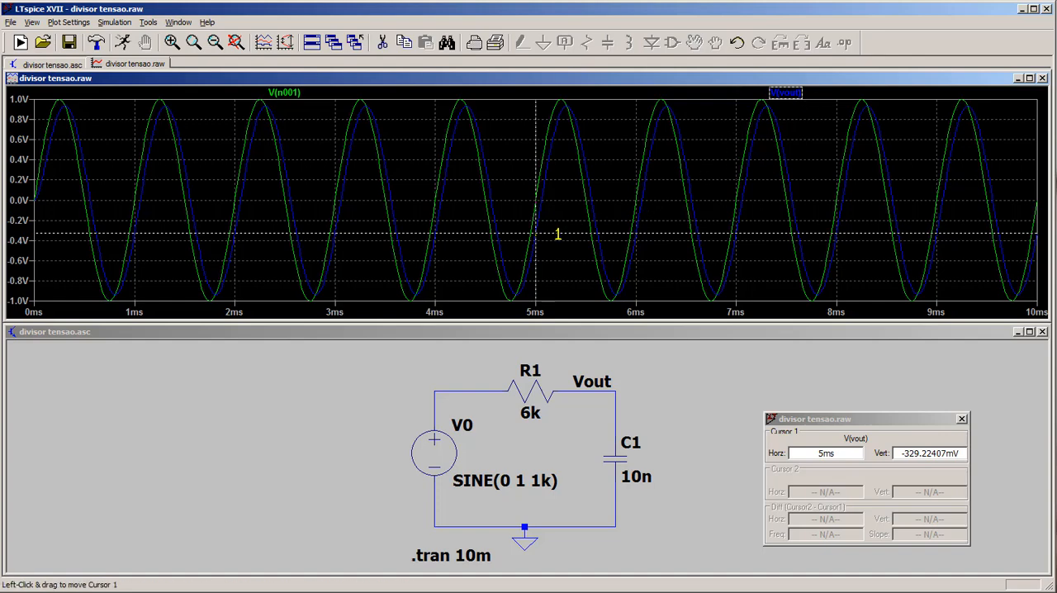
pyautogui.moveTo(558, 234); pyautogui.dragTo(589, 299)
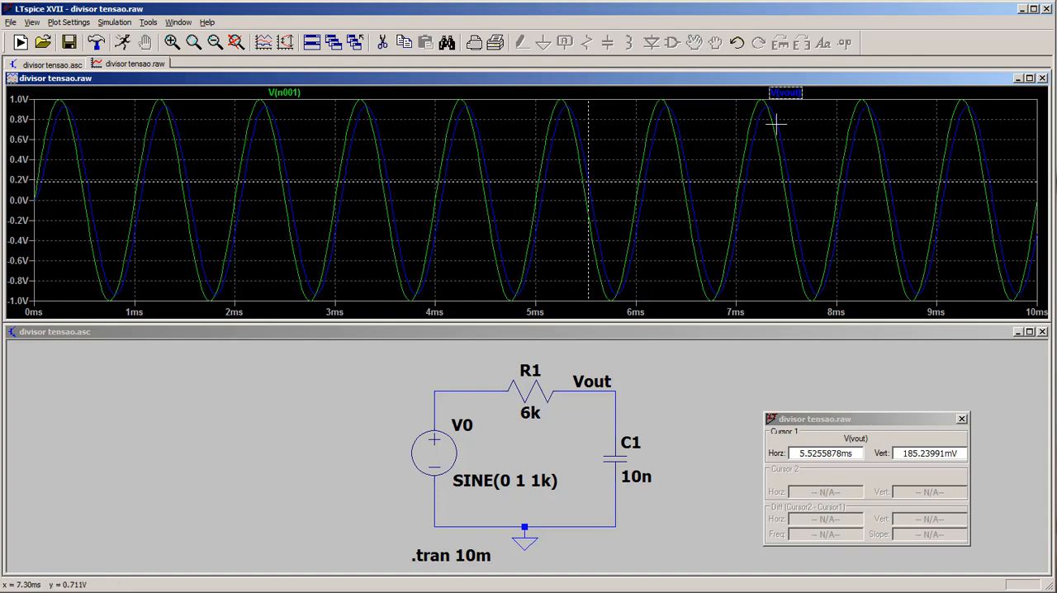
pyautogui.click(293, 92)
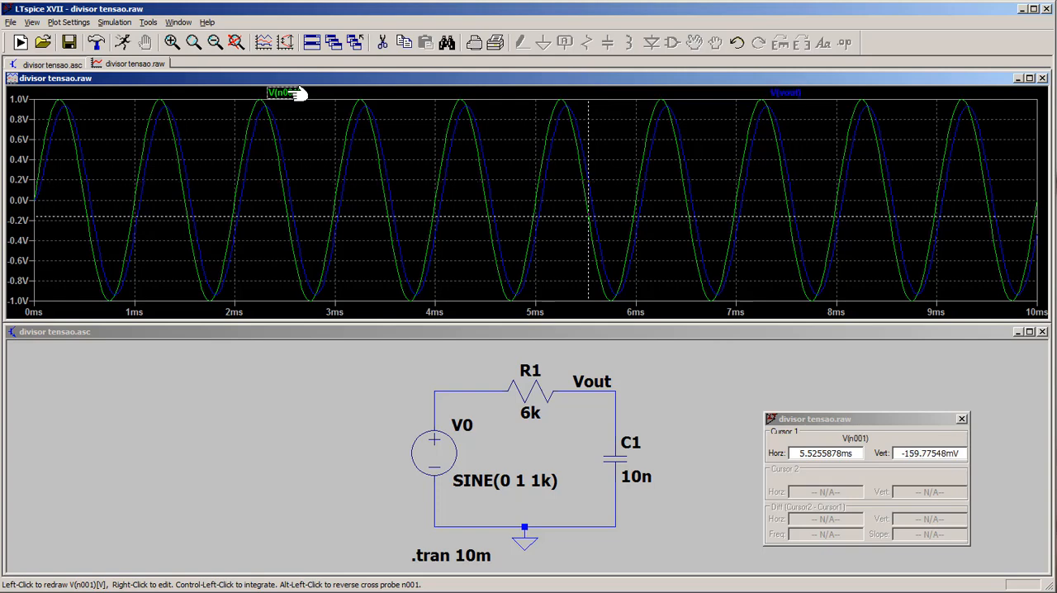
pyautogui.moveTo(623, 216); pyautogui.dragTo(643, 255)
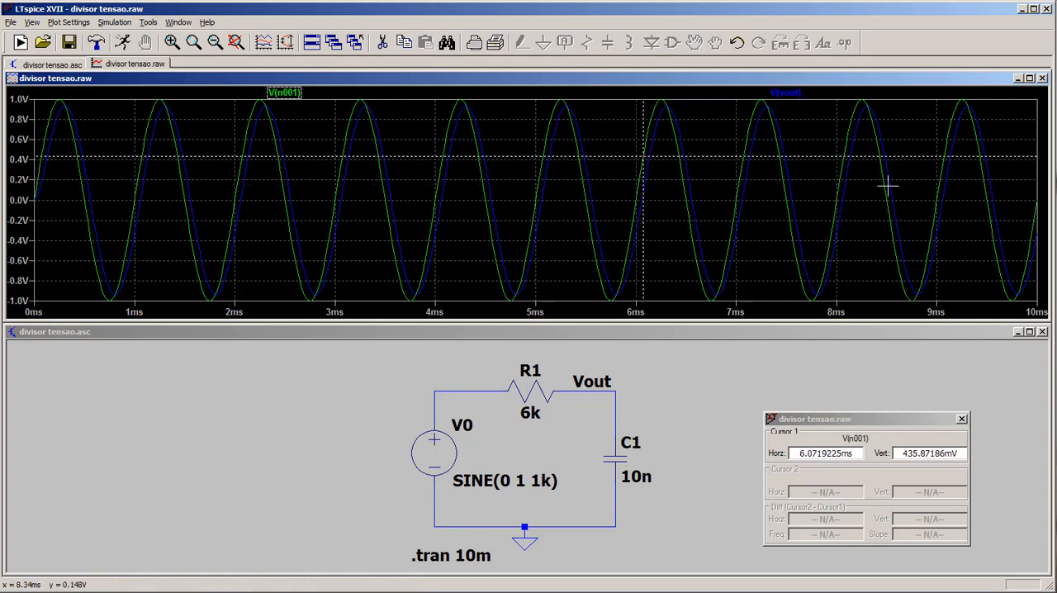
pyautogui.click(961, 420)
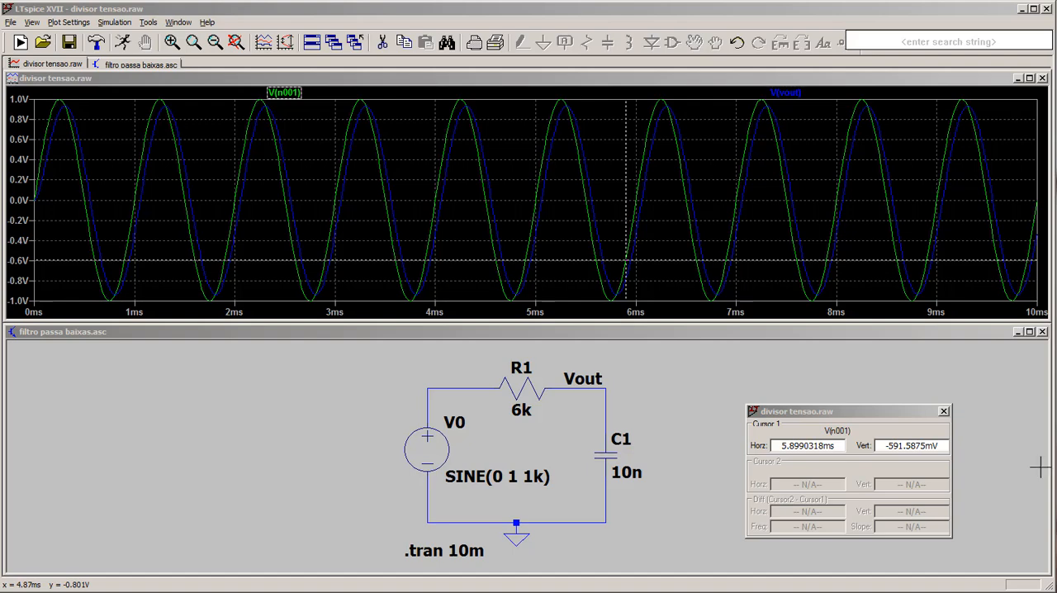
pyautogui.click(944, 411)
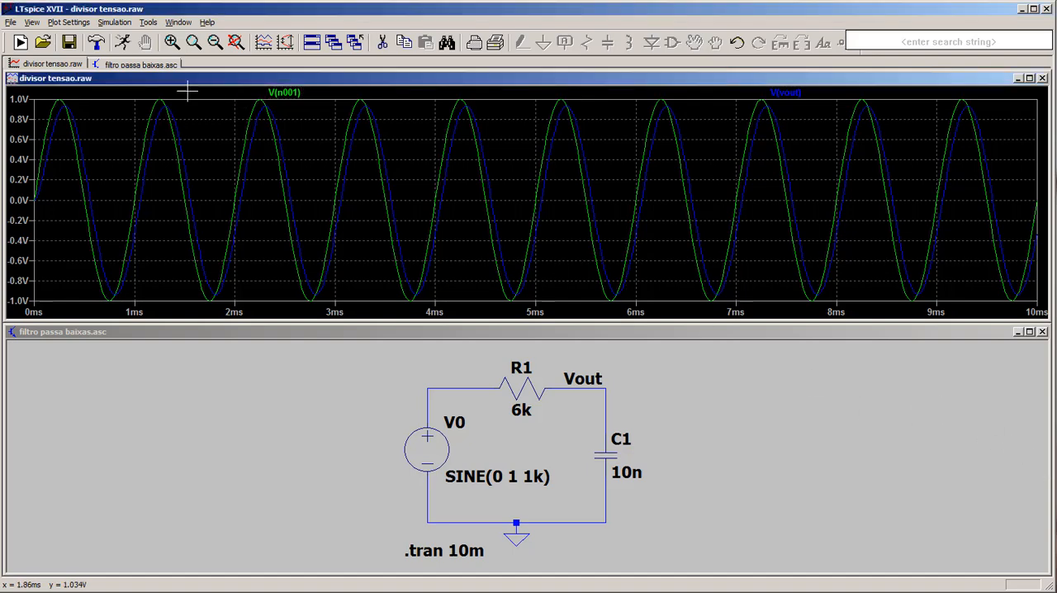
# - Create a new blank schematic and shrink its window so the filter circuit stays accessible
pyautogui.click(20, 42)
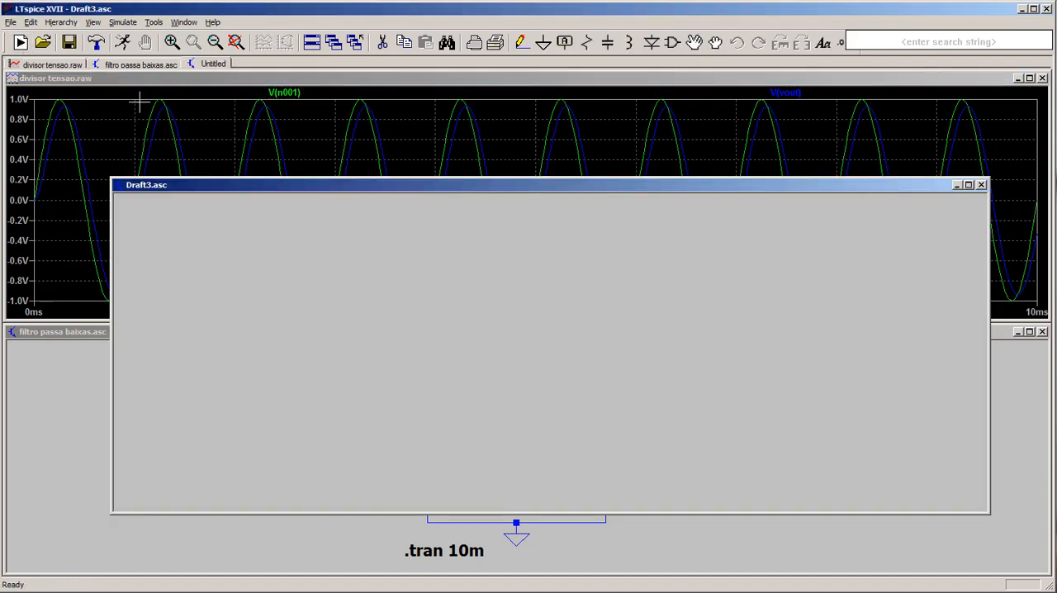
pyautogui.moveTo(634, 188); pyautogui.dragTo(541, 124)
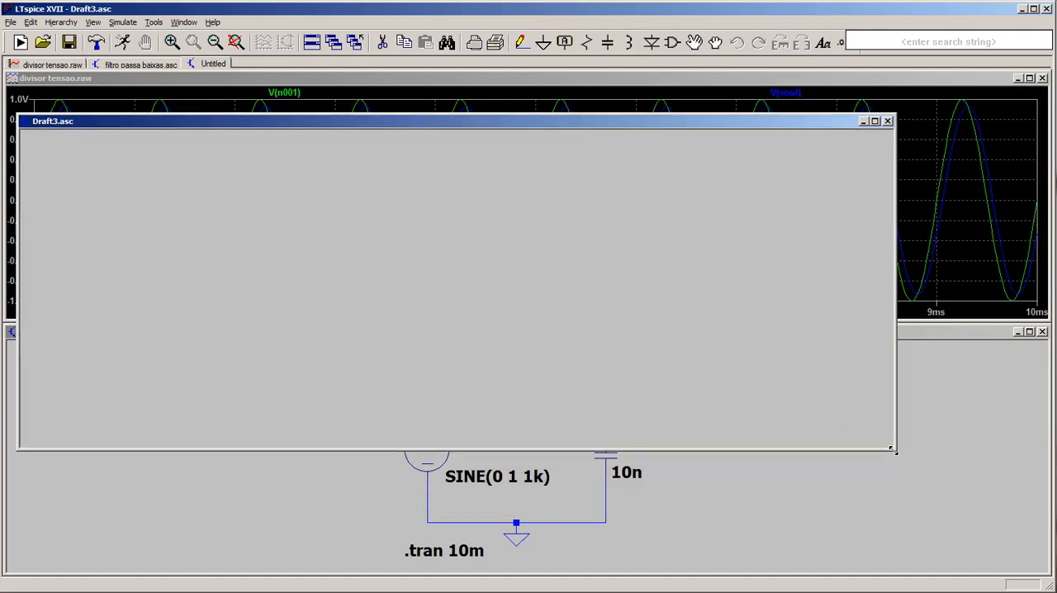
pyautogui.moveTo(892, 449); pyautogui.dragTo(489, 350)
# - Copy the whole RC circuit with its .tran directive from filtro passa baixas.asc into the new schematic
pyautogui.click(702, 439)
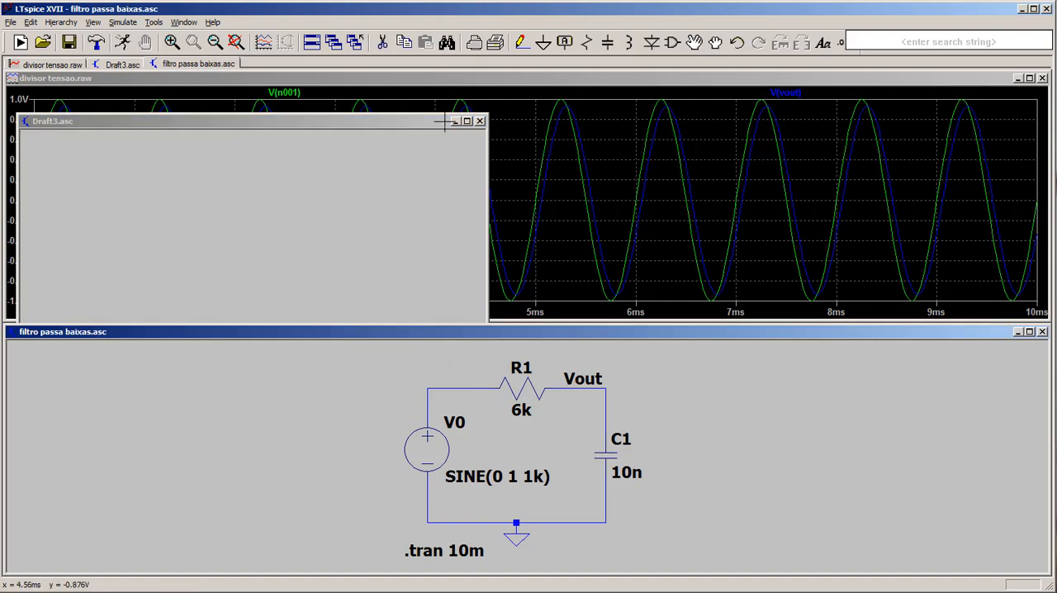
pyautogui.click(403, 45)
pyautogui.moveTo(645, 568); pyautogui.dragTo(391, 356)
pyautogui.hotkey('ctrl', 'c')
pyautogui.click(289, 242)
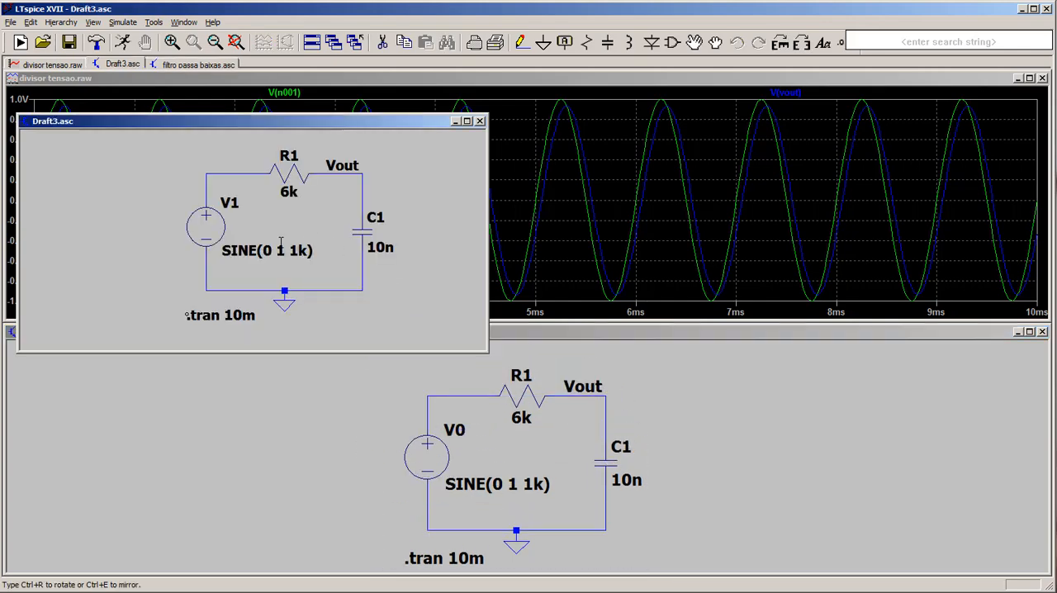
pyautogui.click(281, 242)
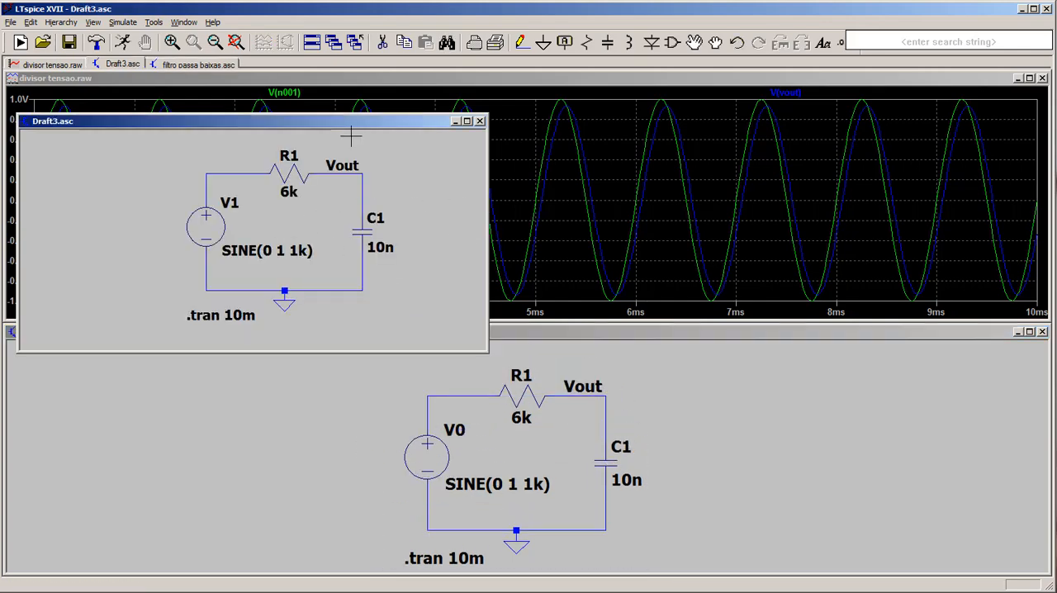
# - Enlarge the new schematic's window and save the schematic as FPB
pyautogui.moveTo(317, 122); pyautogui.dragTo(365, 112)
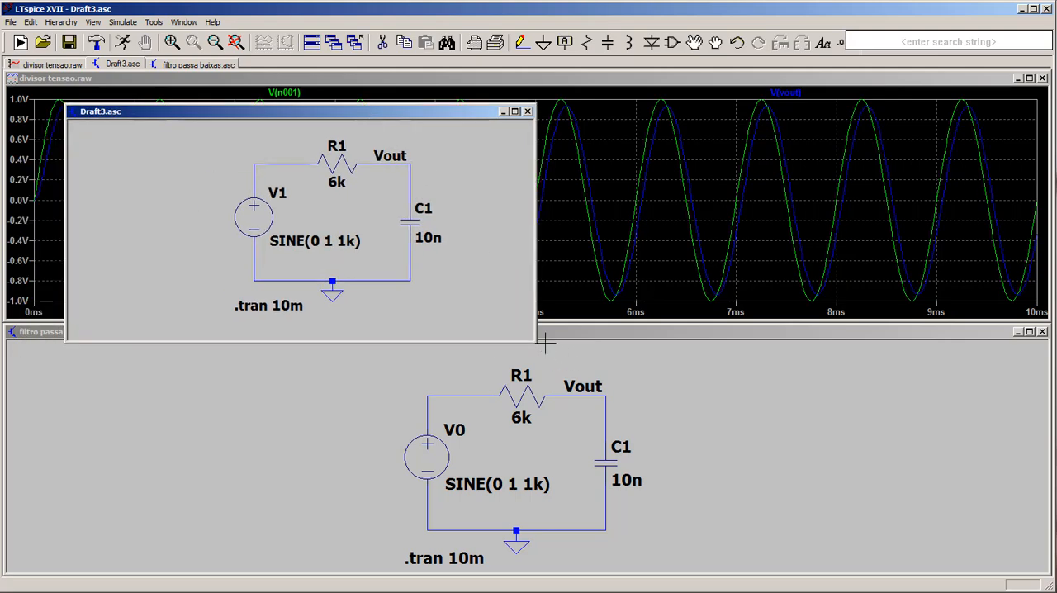
pyautogui.moveTo(533, 340); pyautogui.dragTo(641, 494)
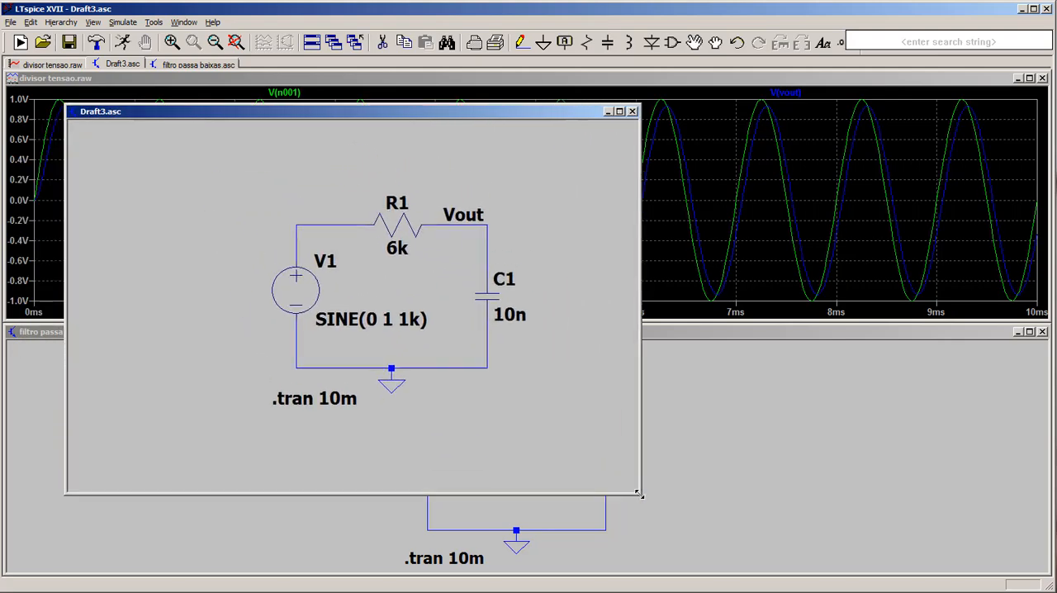
pyautogui.click(11, 22)
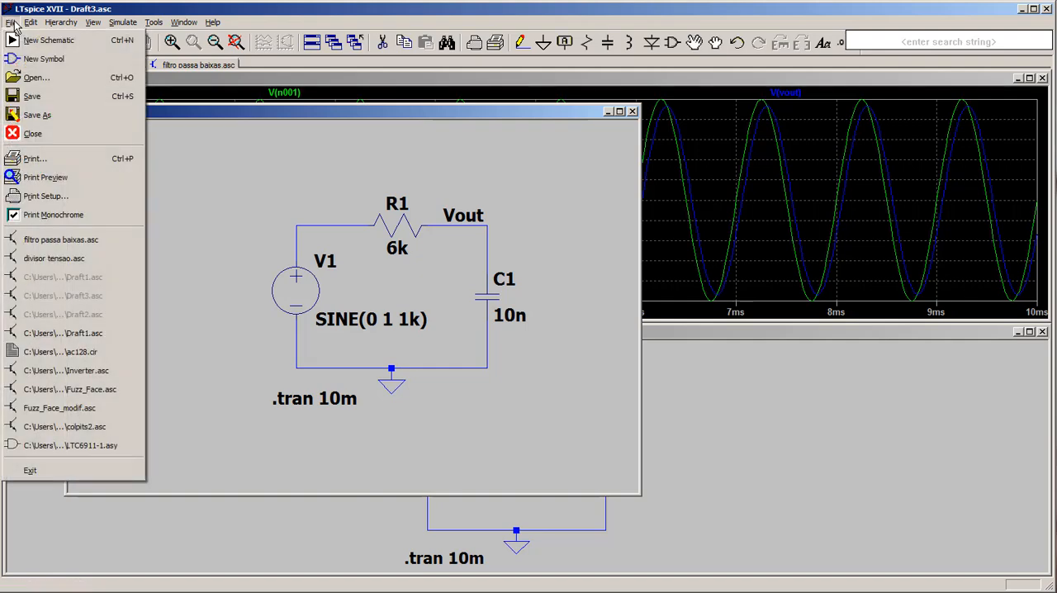
pyautogui.click(34, 116)
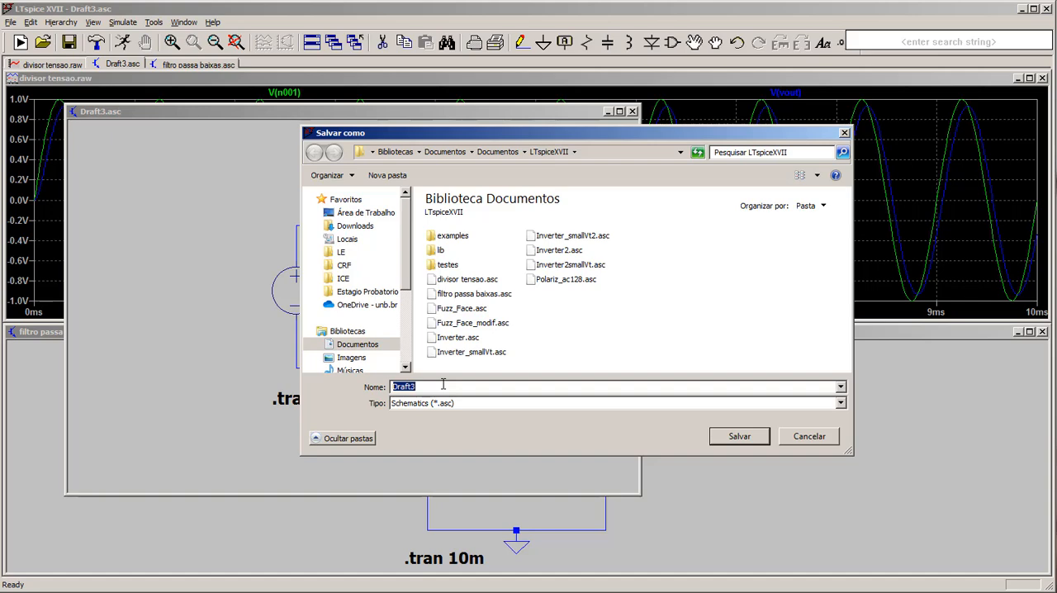
pyautogui.write('FPB')
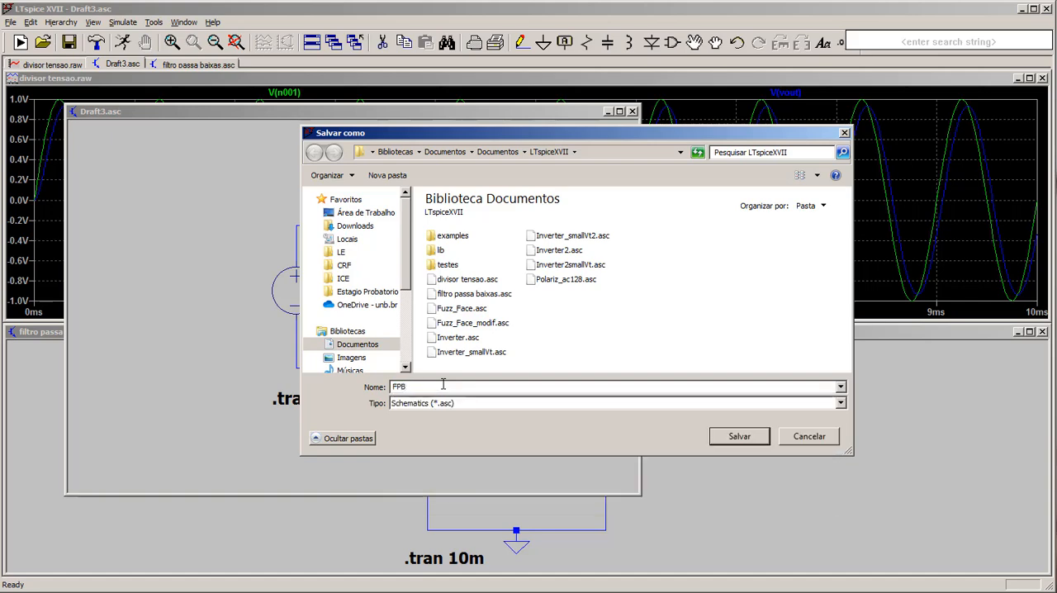
pyautogui.press('Return')
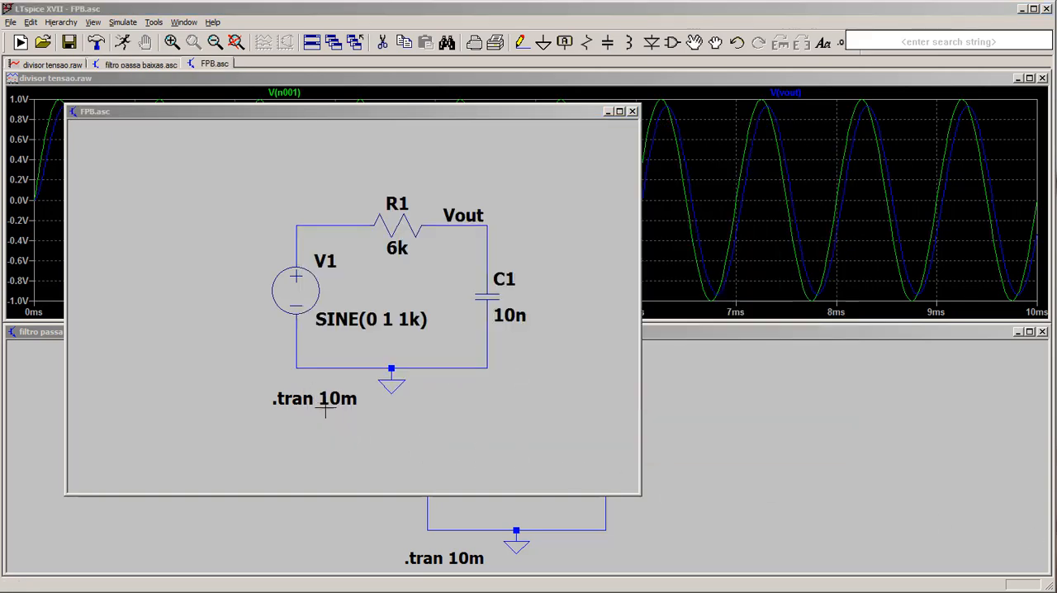
# - Change the FPB schematic's simulation command to an AC analysis with a Decade sweep
pyautogui.click(213, 307)
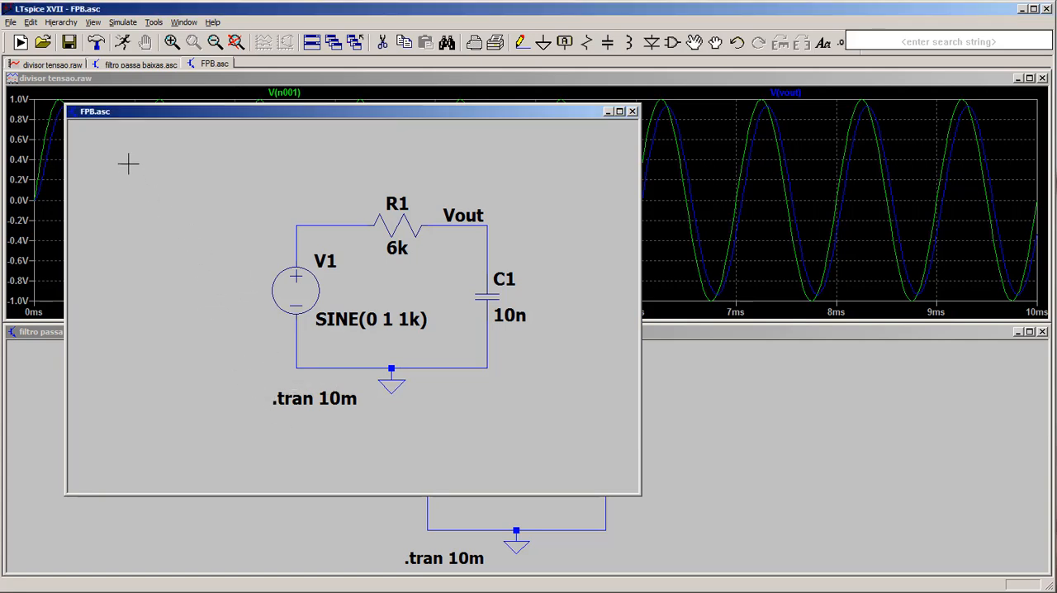
pyautogui.click(122, 23)
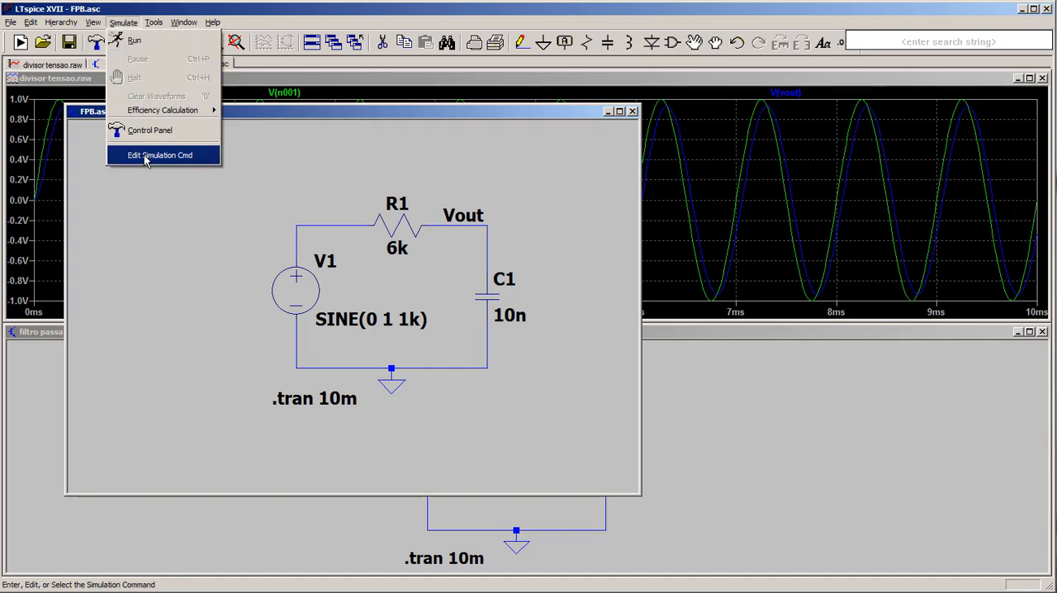
pyautogui.click(145, 157)
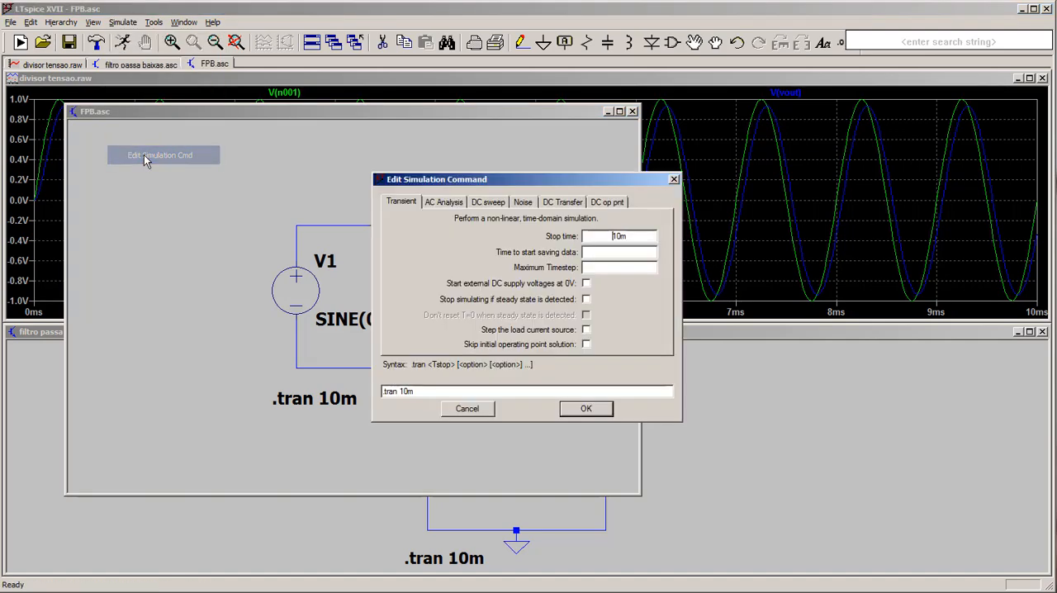
pyautogui.click(445, 205)
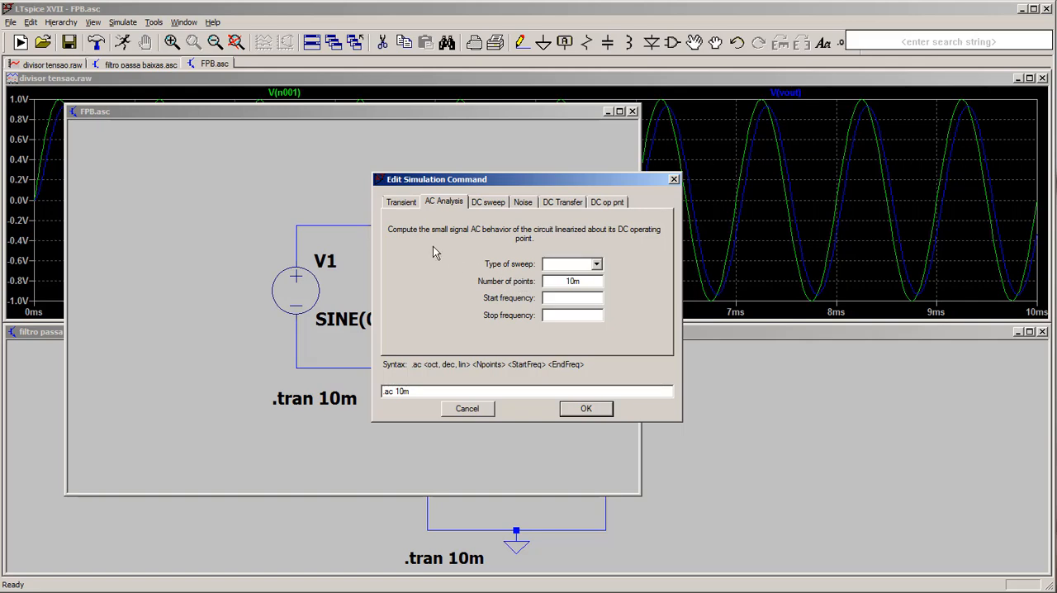
pyautogui.click(596, 265)
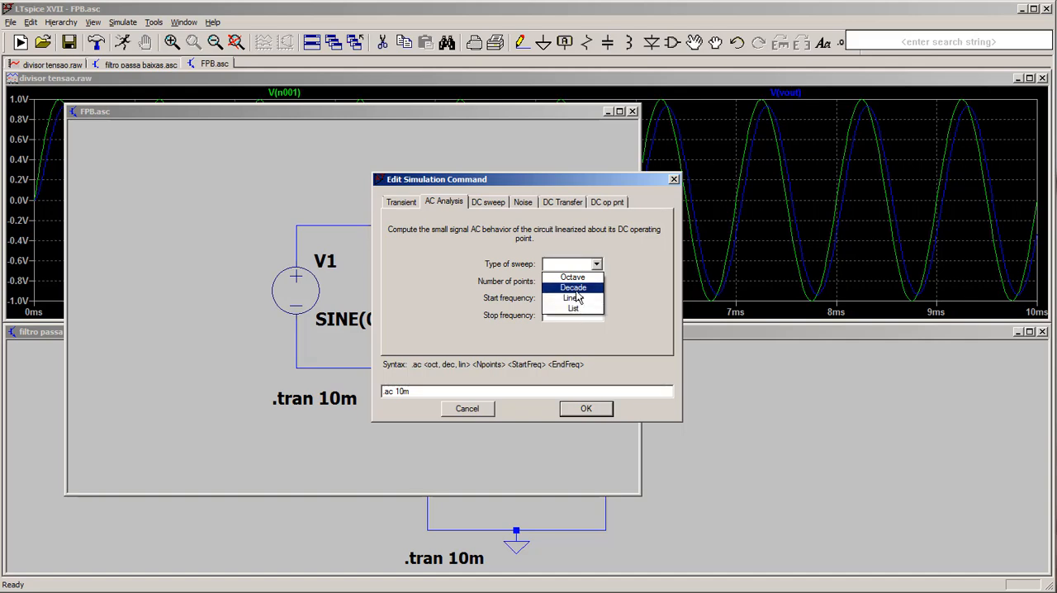
pyautogui.click(575, 289)
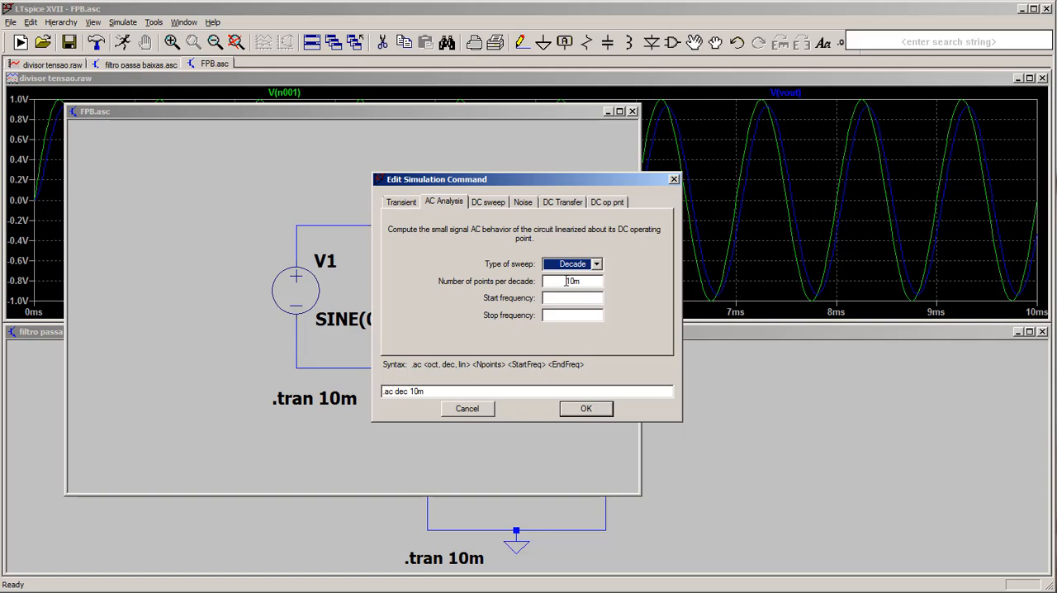
# - Set 100 points per decade from 10 to 50K Hz and place the .ac directive above source V1
pyautogui.moveTo(566, 282); pyautogui.dragTo(585, 282)
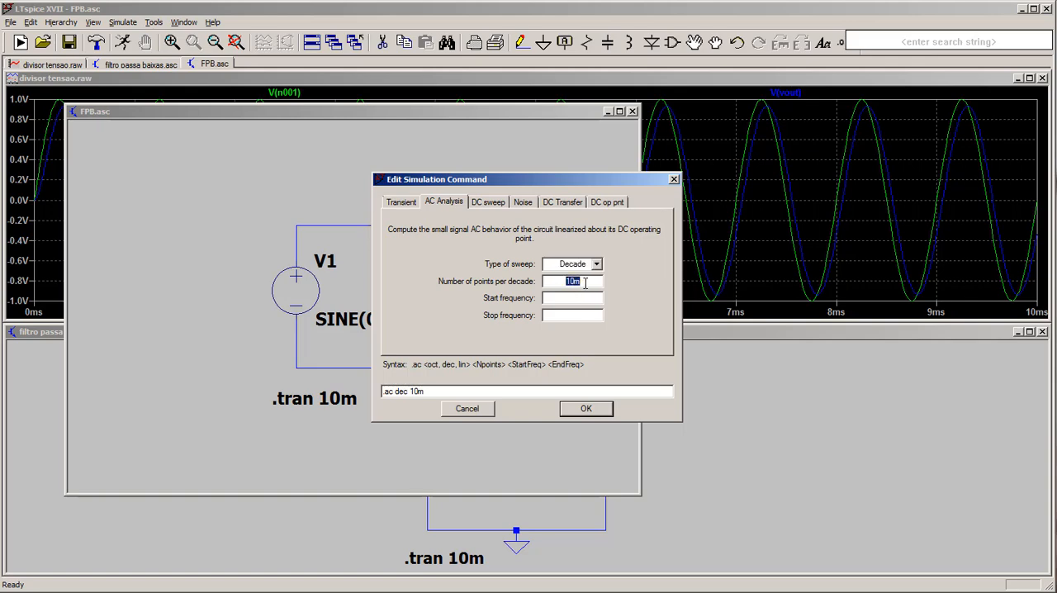
pyautogui.write('10')
pyautogui.click(584, 318)
pyautogui.write('50K')
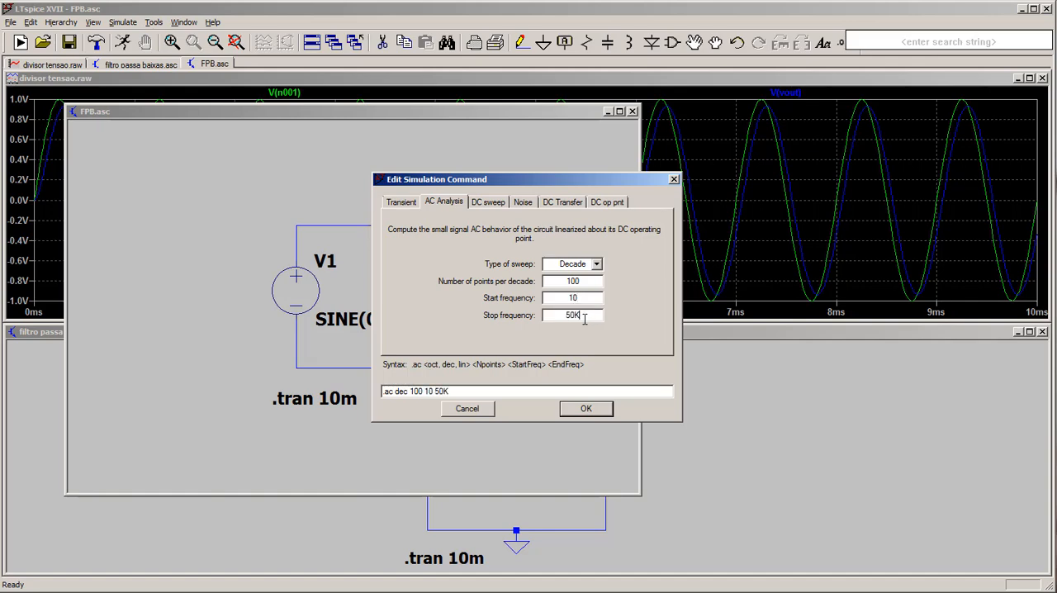
pyautogui.click(585, 409)
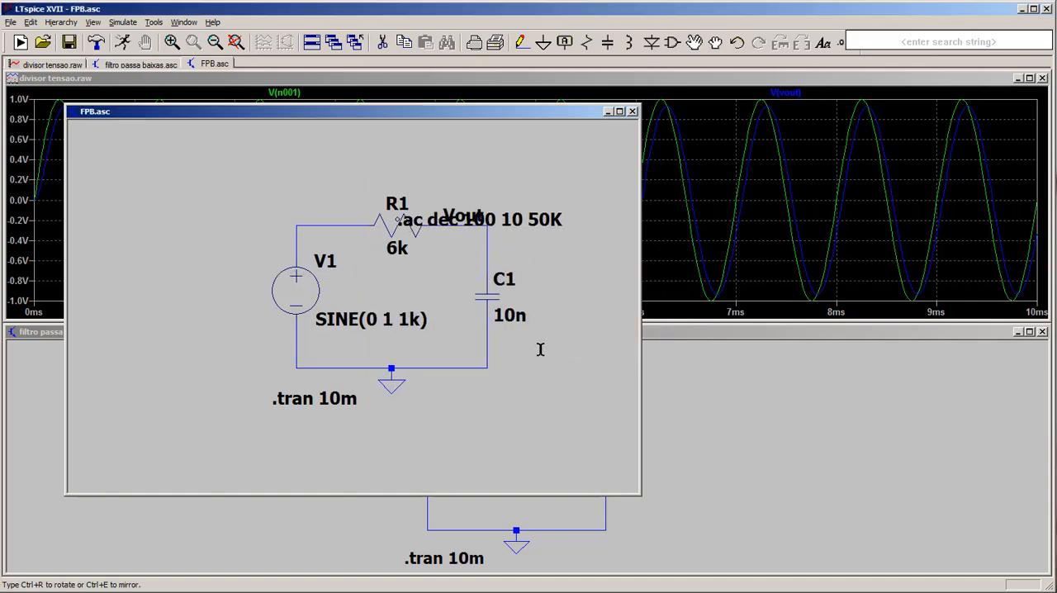
pyautogui.click(136, 178)
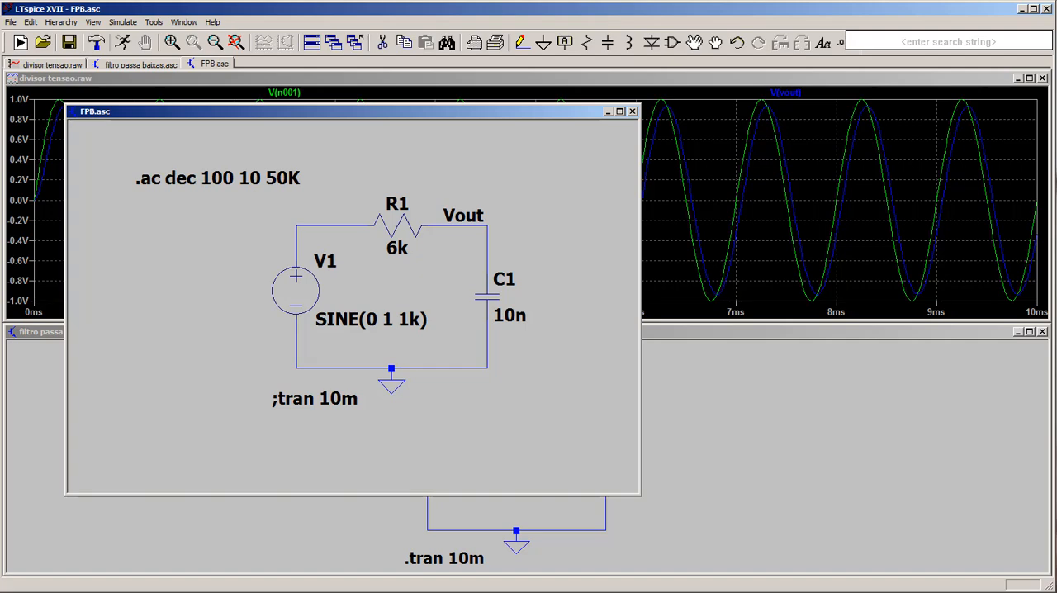
pyautogui.click(557, 447)
# - Delete the commented-out tran 10m directive from the FPB schematic
pyautogui.click(383, 42)
pyautogui.click(345, 399)
pyautogui.press('Escape')
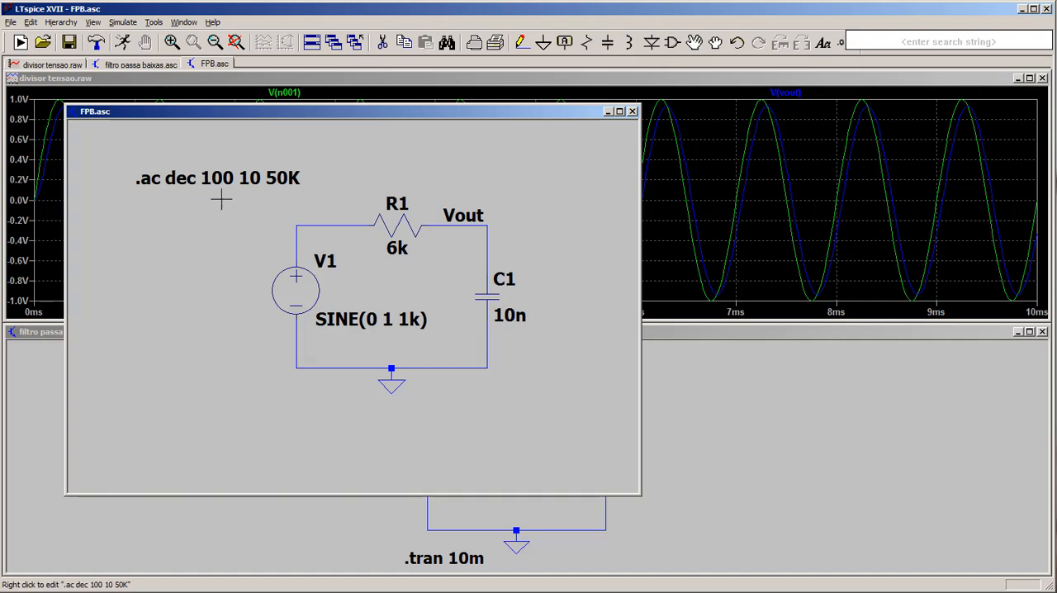
# - Set source V1's function to none and give it a small-signal AC amplitude of 1
pyautogui.rightClick(311, 291)
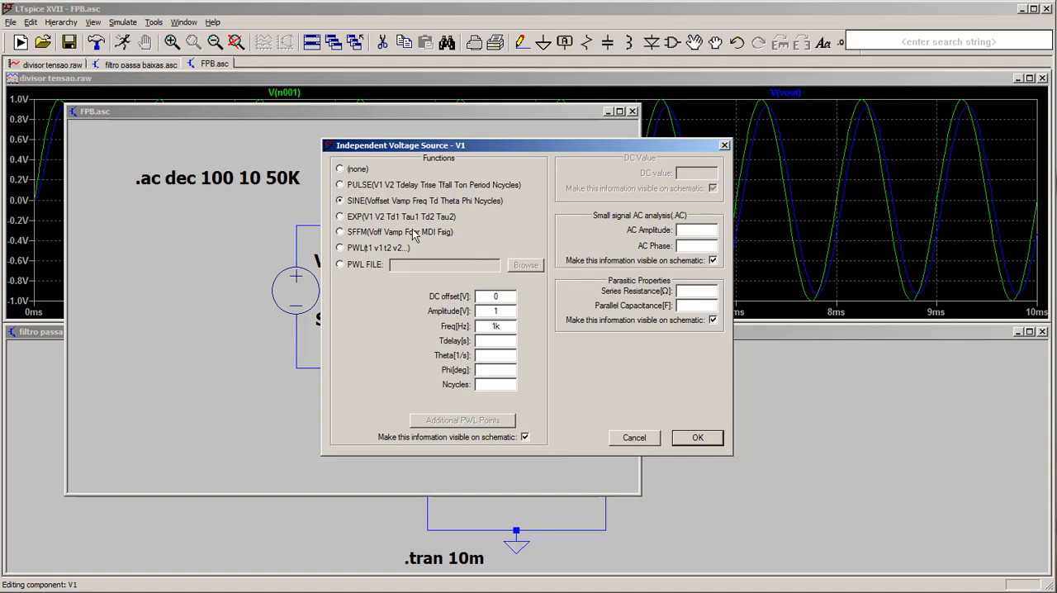
pyautogui.click(350, 170)
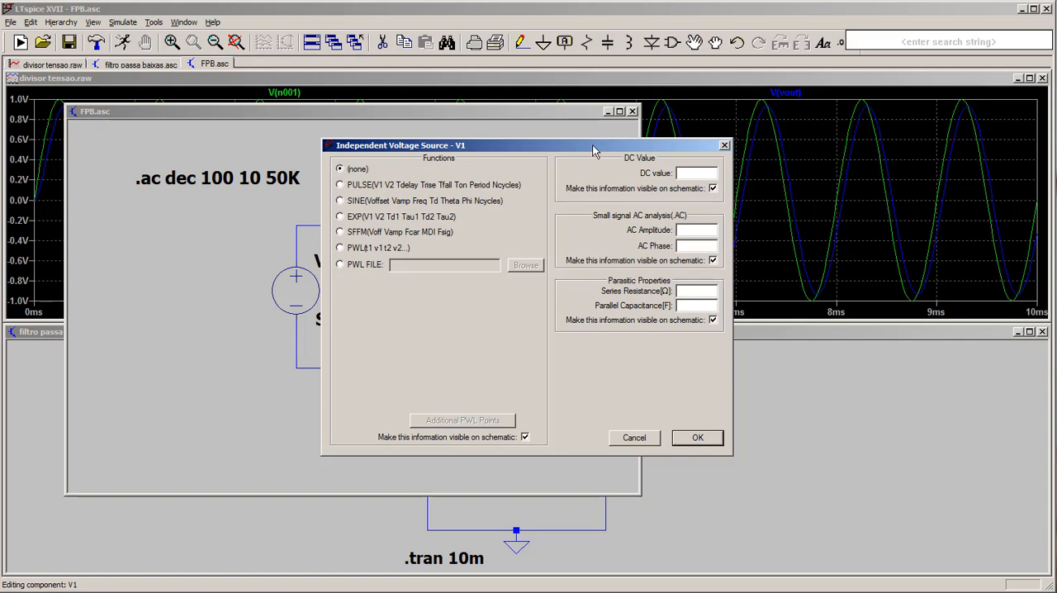
pyautogui.moveTo(592, 150); pyautogui.dragTo(582, 147)
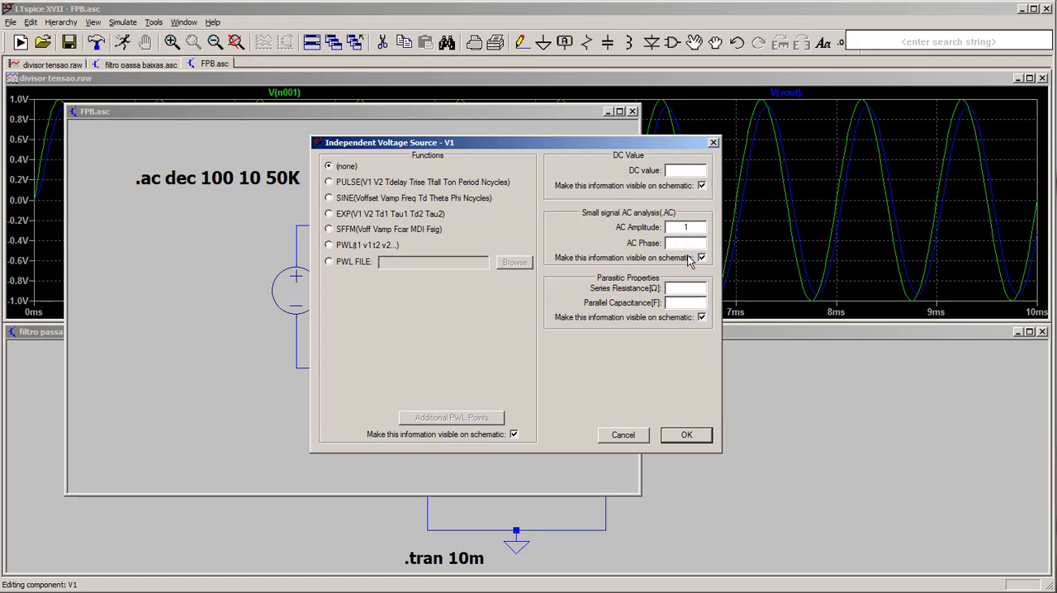
pyautogui.click(692, 244)
pyautogui.click(685, 436)
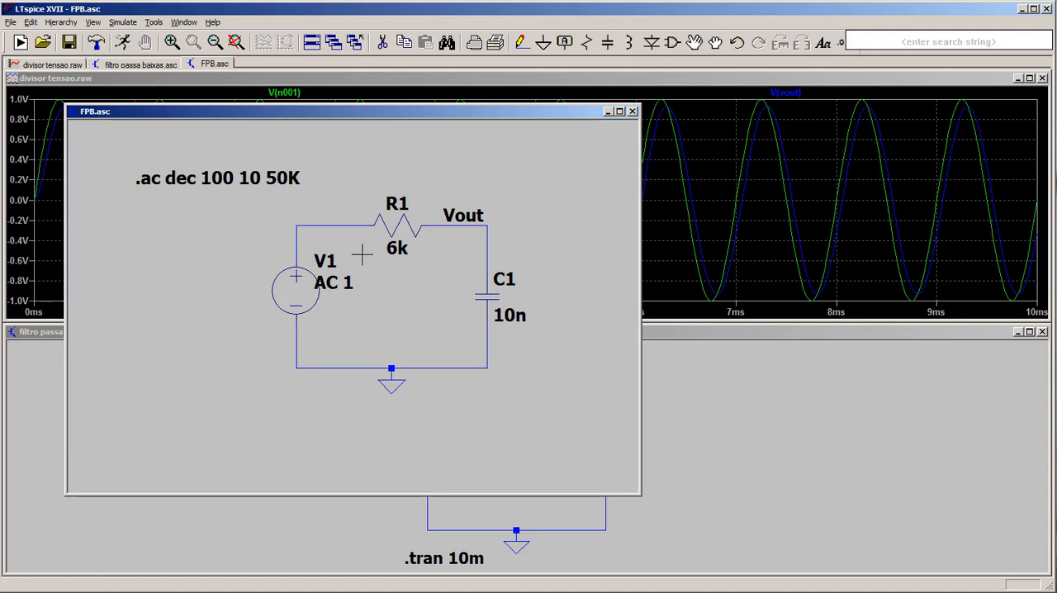
# - Run the AC simulation and plot the voltages at the source node and at Vout
pyautogui.click(124, 43)
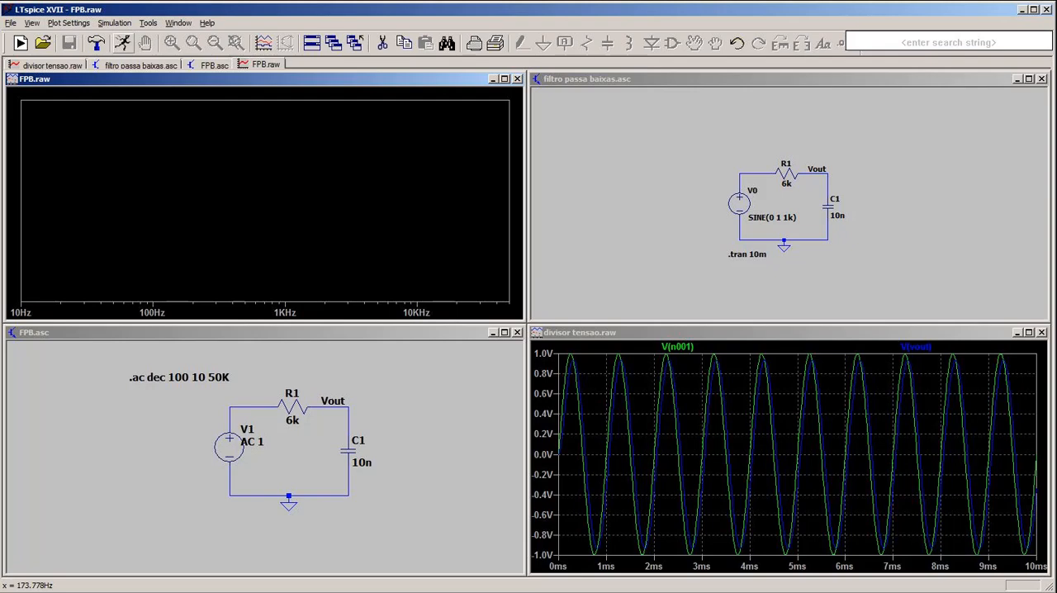
pyautogui.click(242, 407)
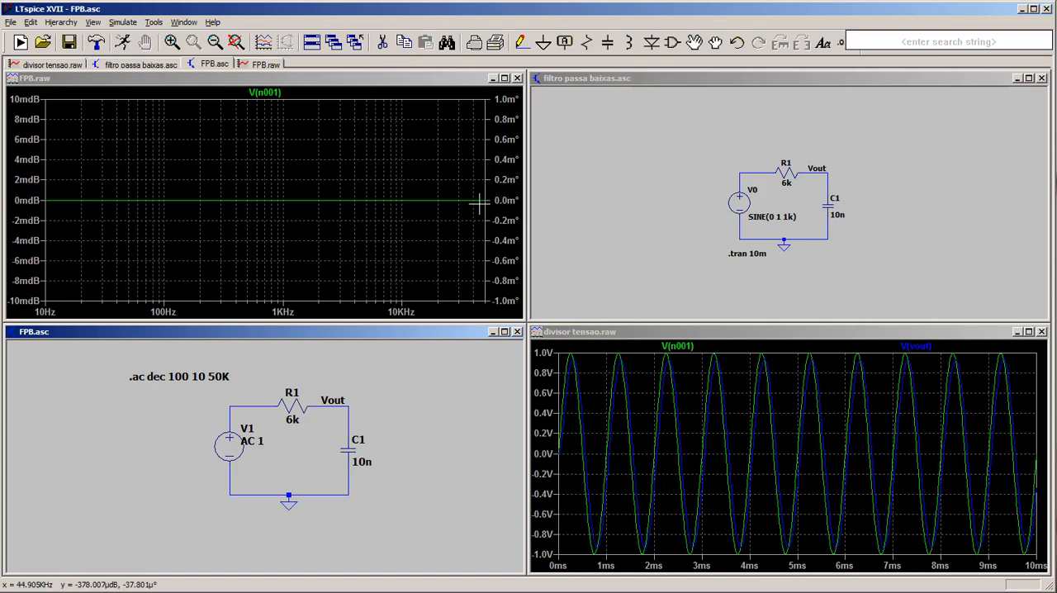
pyautogui.click(335, 404)
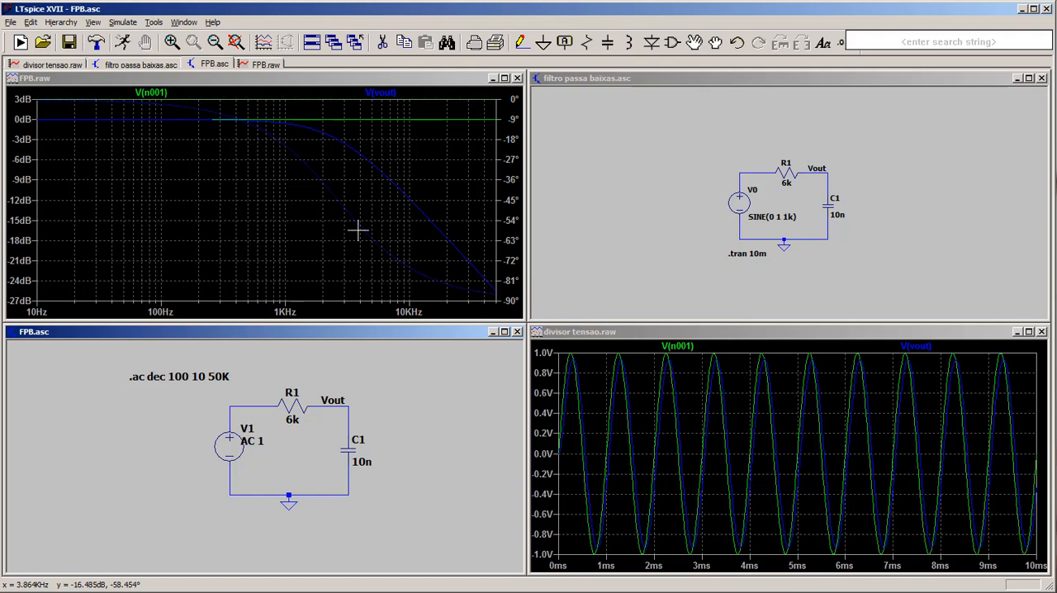
# - Switch the frequency response plot's magnitude axis to a linear representation
pyautogui.rightClick(18, 179)
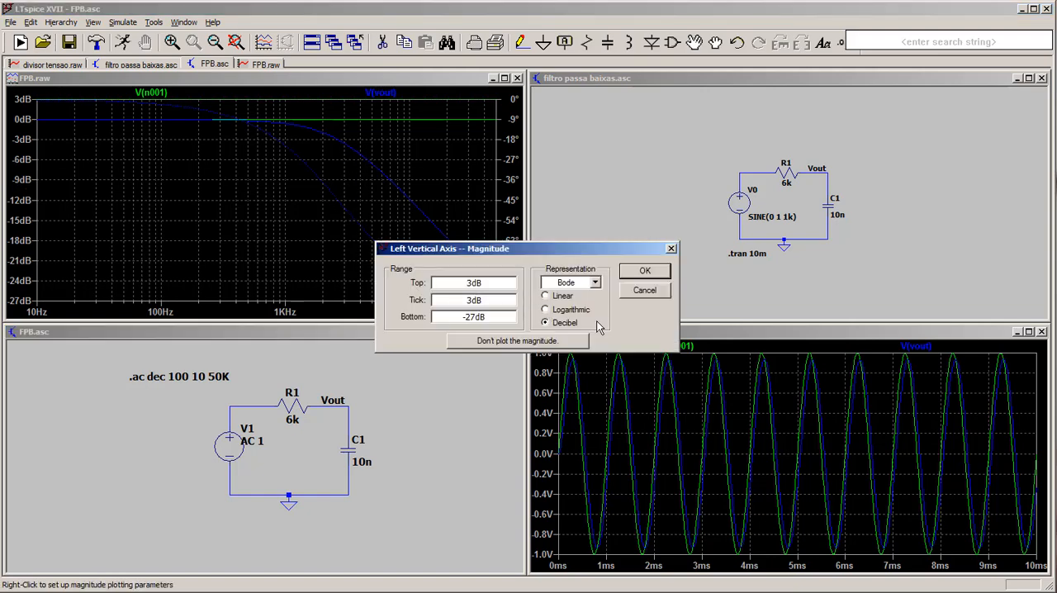
pyautogui.click(561, 297)
pyautogui.click(644, 271)
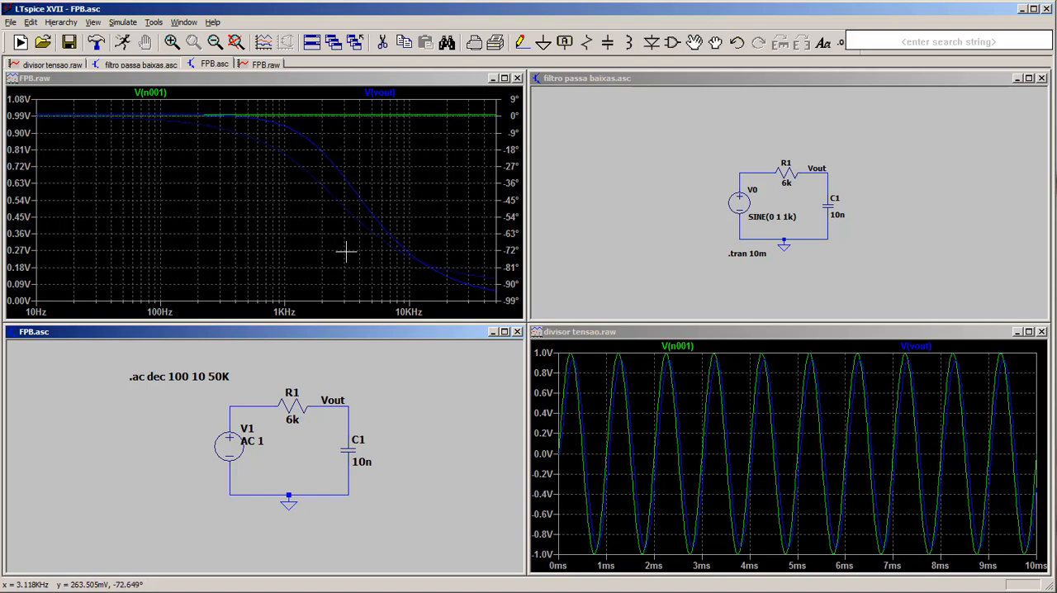
# - Read magnitude and phase along the V(vout) frequency response with a measurement cursor and close the readout
pyautogui.click(399, 94)
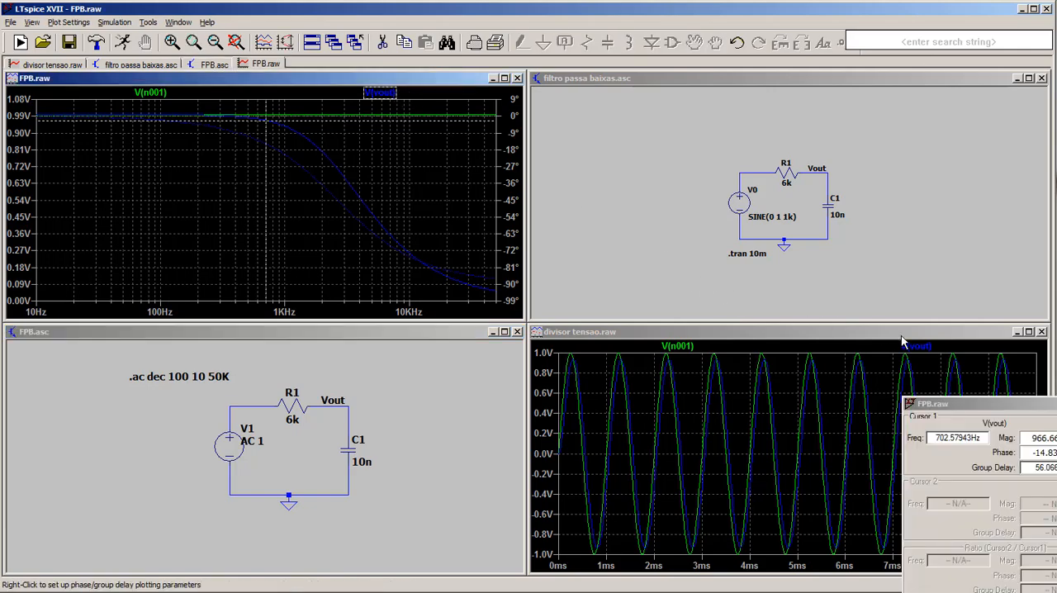
pyautogui.click(958, 405)
pyautogui.moveTo(958, 405); pyautogui.dragTo(593, 271)
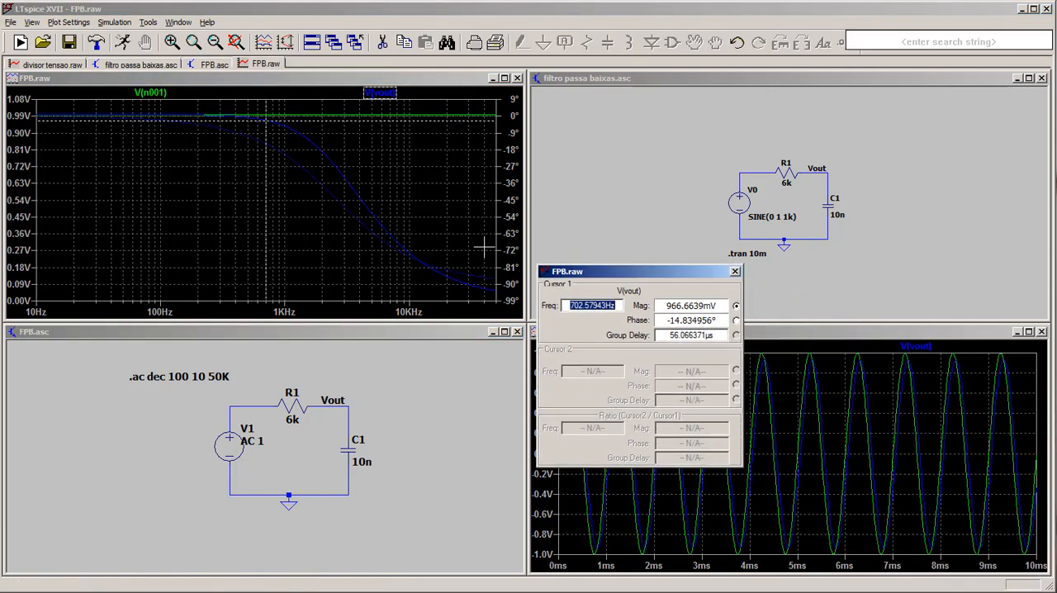
pyautogui.moveTo(266, 183)
pyautogui.mouseDown()
pyautogui.moveTo(323, 198)
pyautogui.moveTo(388, 253)
pyautogui.moveTo(316, 189)
pyautogui.moveTo(378, 245)
pyautogui.mouseUp()
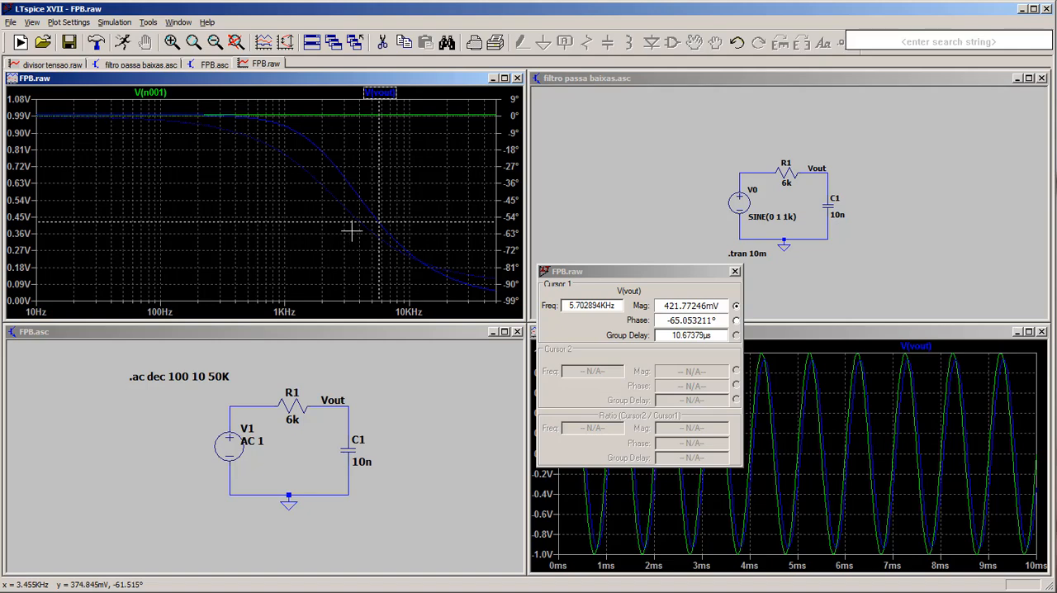
pyautogui.click(735, 273)
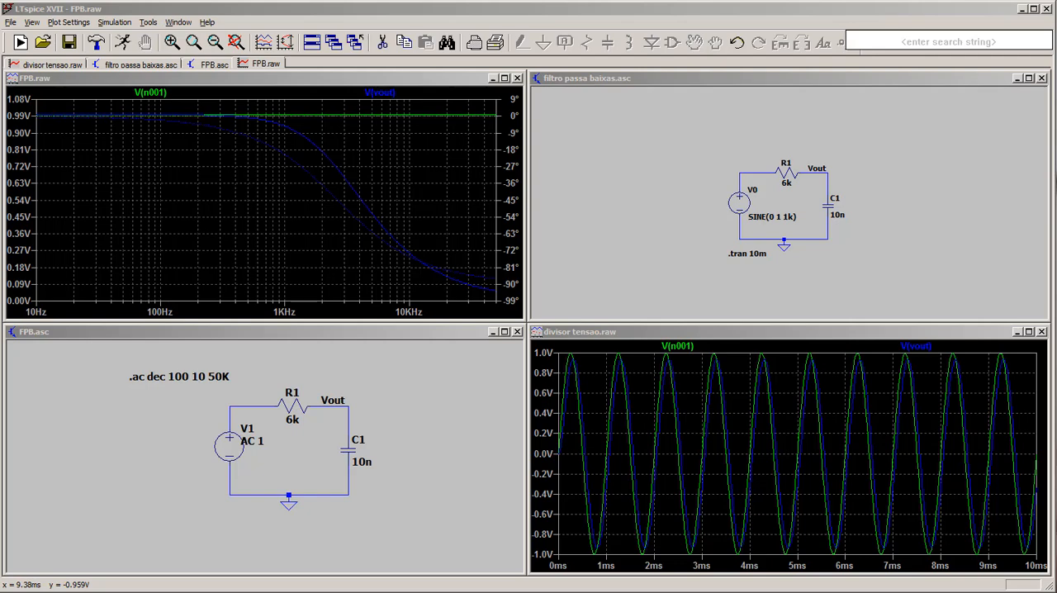
# - Save the current FPB work and open the divisor tensao.asc schematic
pyautogui.click(70, 43)
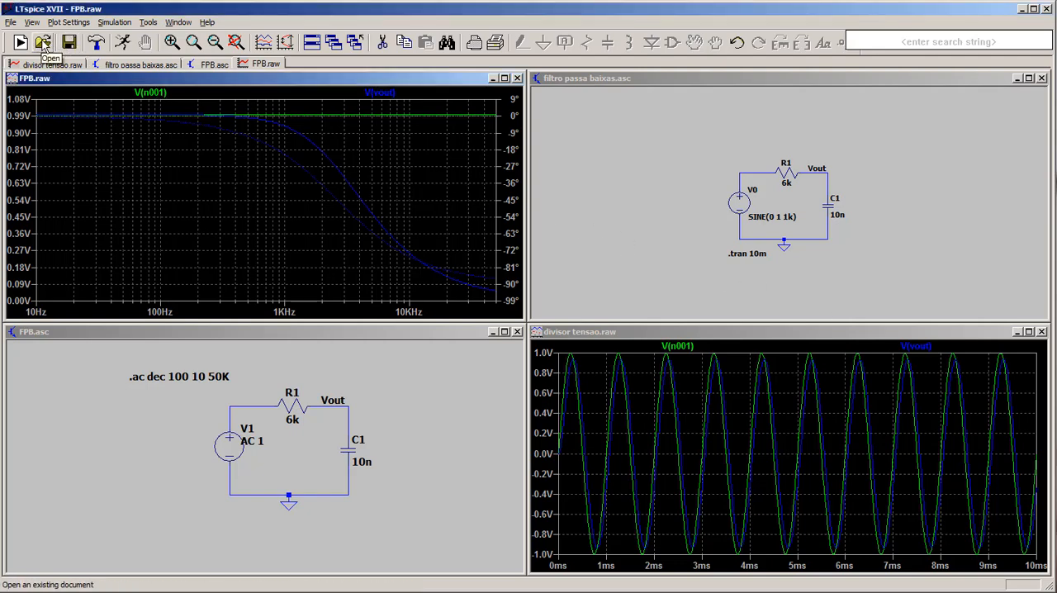
pyautogui.click(43, 45)
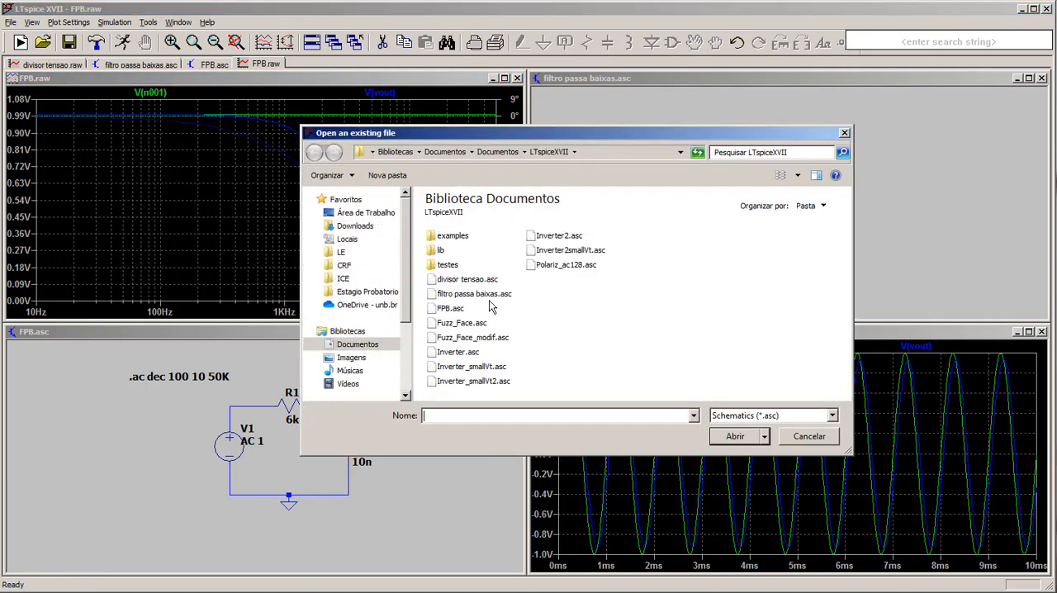
pyautogui.doubleClick(476, 283)
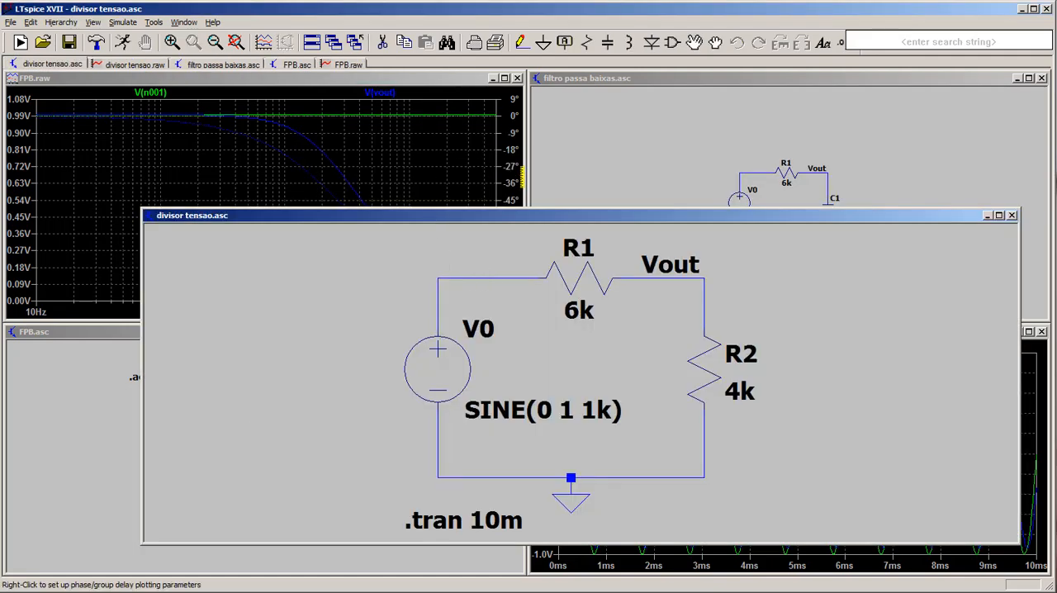
# - Close both waveform plots and the filtro passa baixas and FPB schematics, and maximize the divisor tensao schematic
pyautogui.click(517, 78)
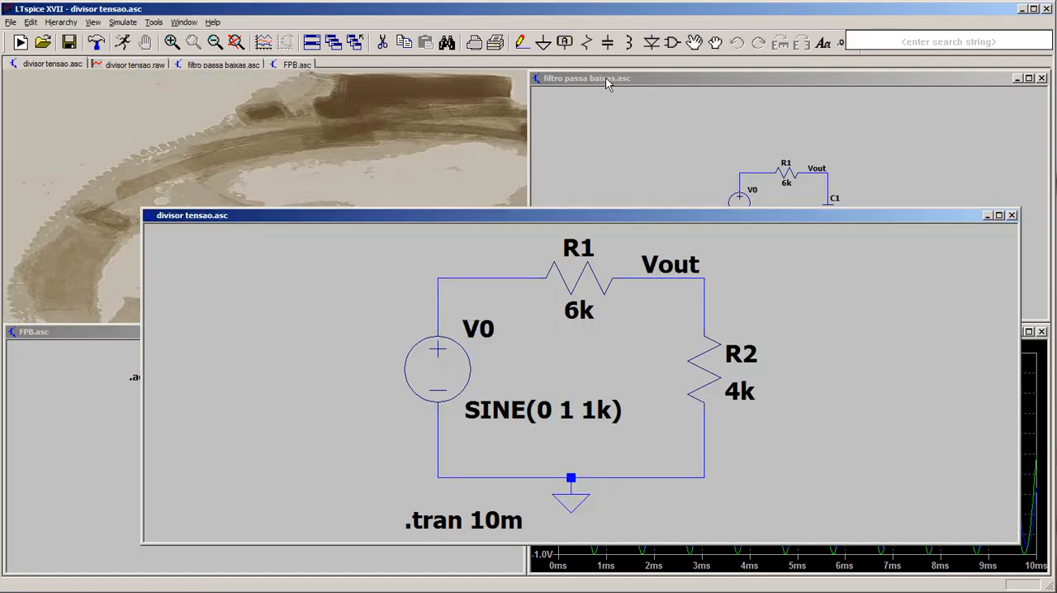
pyautogui.click(1041, 77)
pyautogui.click(1042, 332)
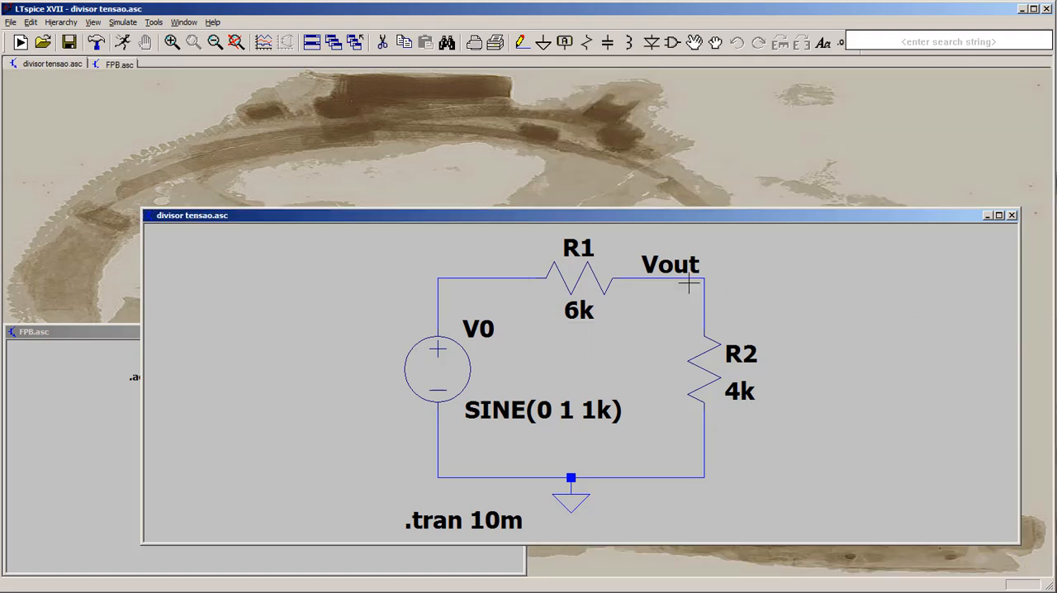
pyautogui.moveTo(523, 216); pyautogui.dragTo(519, 110)
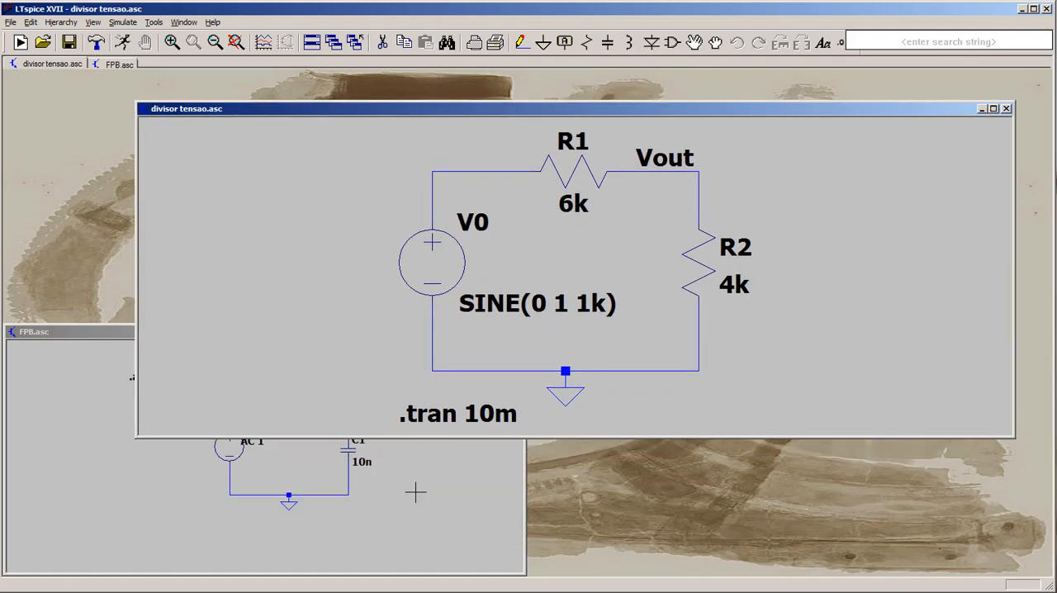
pyautogui.click(415, 490)
pyautogui.click(517, 332)
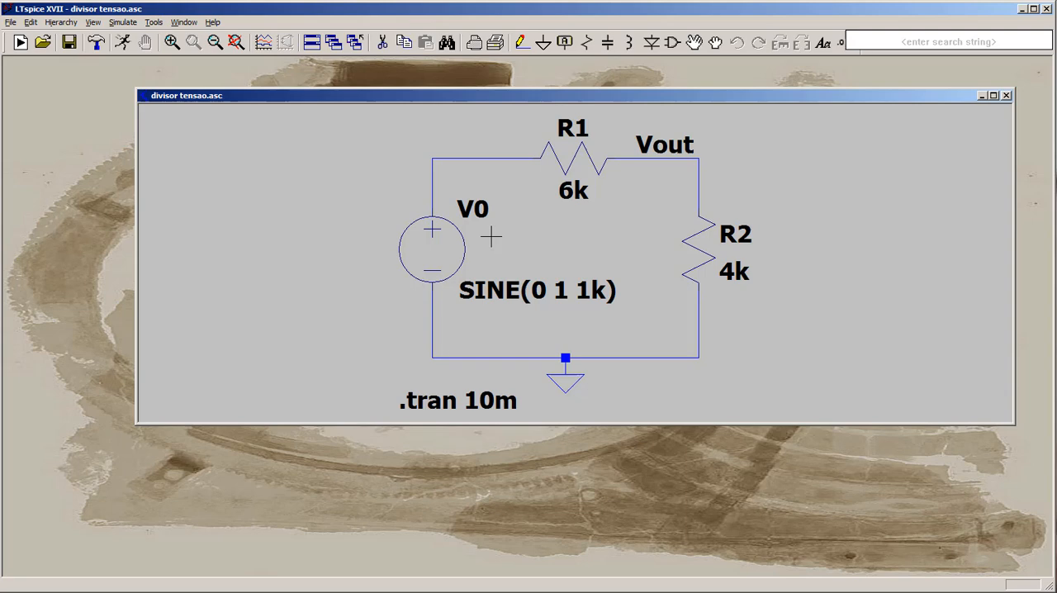
pyautogui.doubleClick(464, 97)
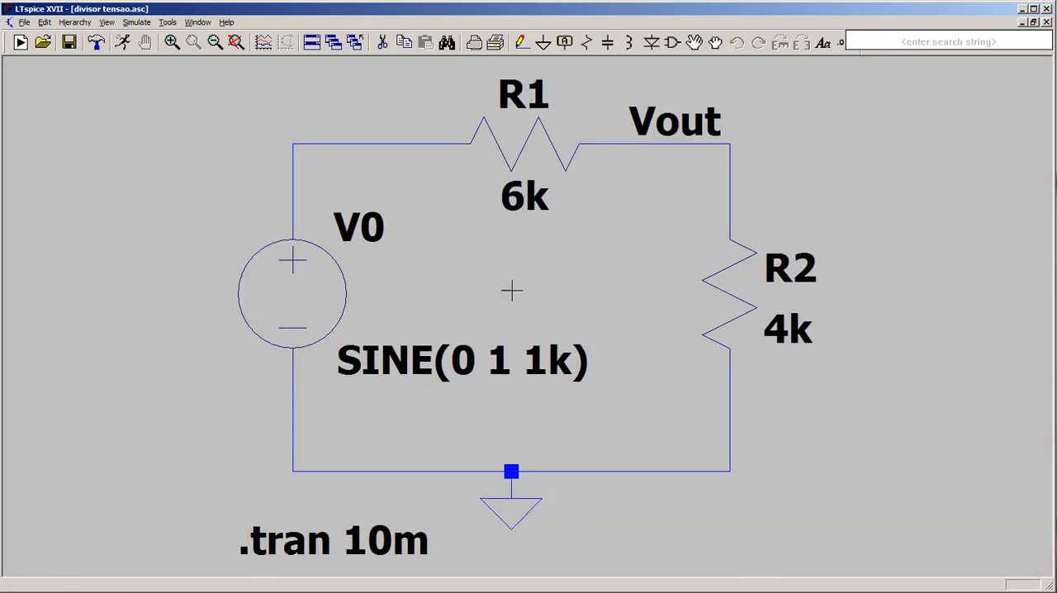
# - Change source V0 from a sine function to a plain DC source with a value of 10
pyautogui.rightClick(322, 299)
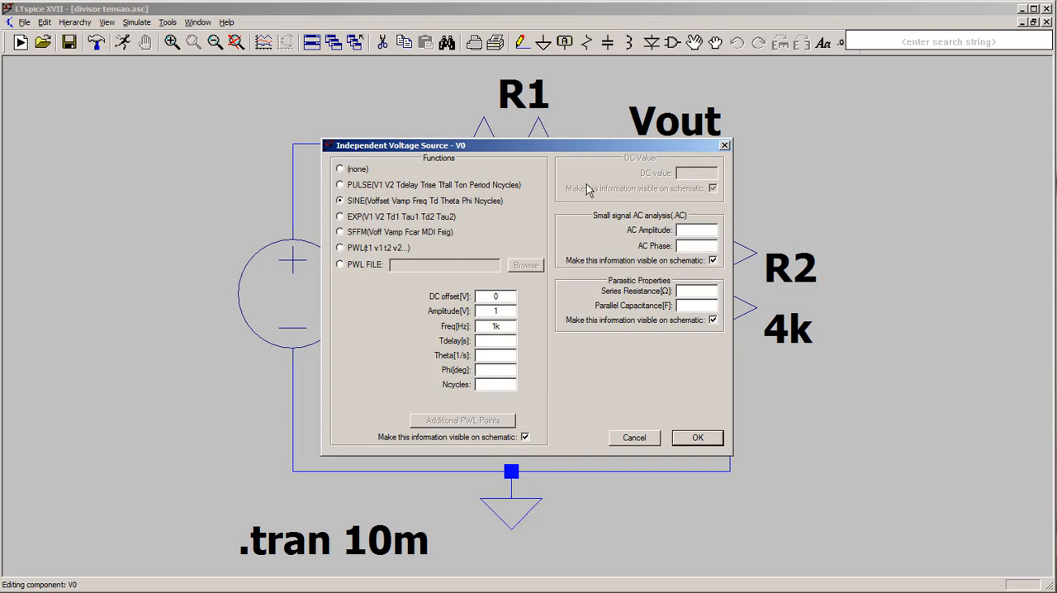
pyautogui.click(340, 168)
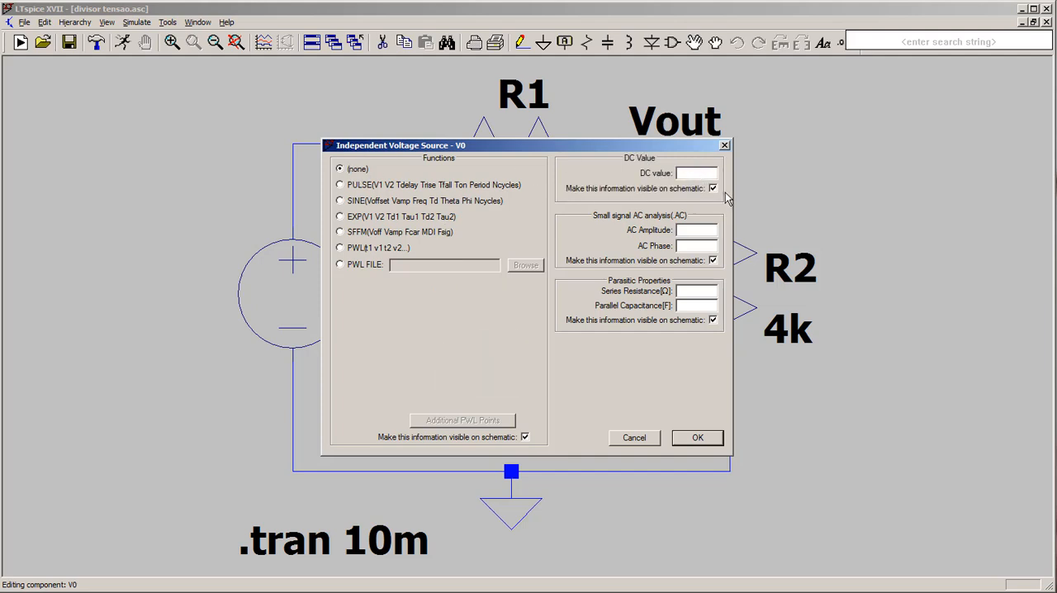
pyautogui.write('10')
pyautogui.click(695, 442)
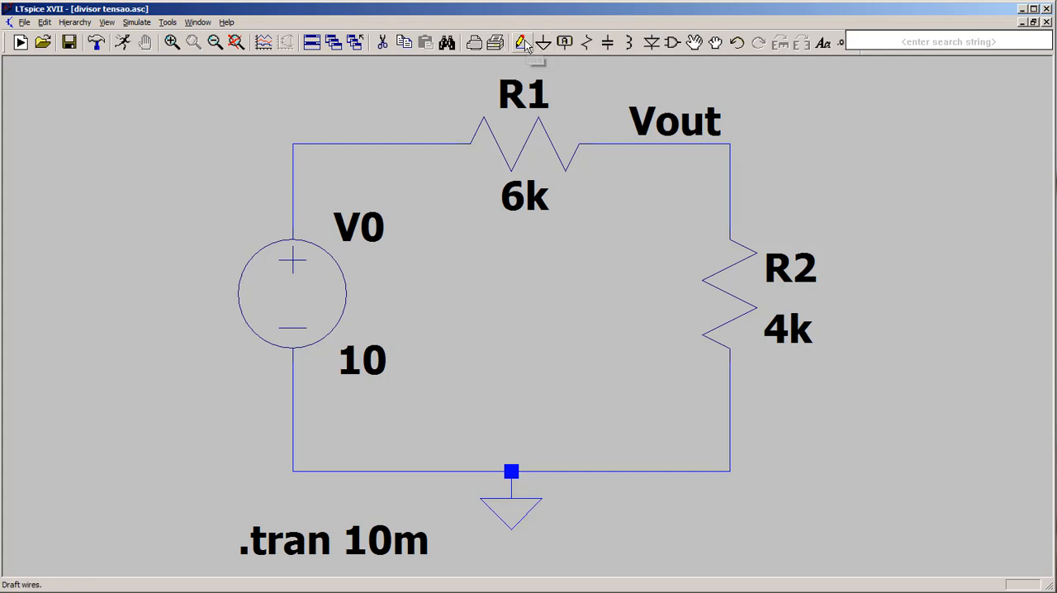
# - Delete the .tran 10m directive from the schematic
pyautogui.click(383, 43)
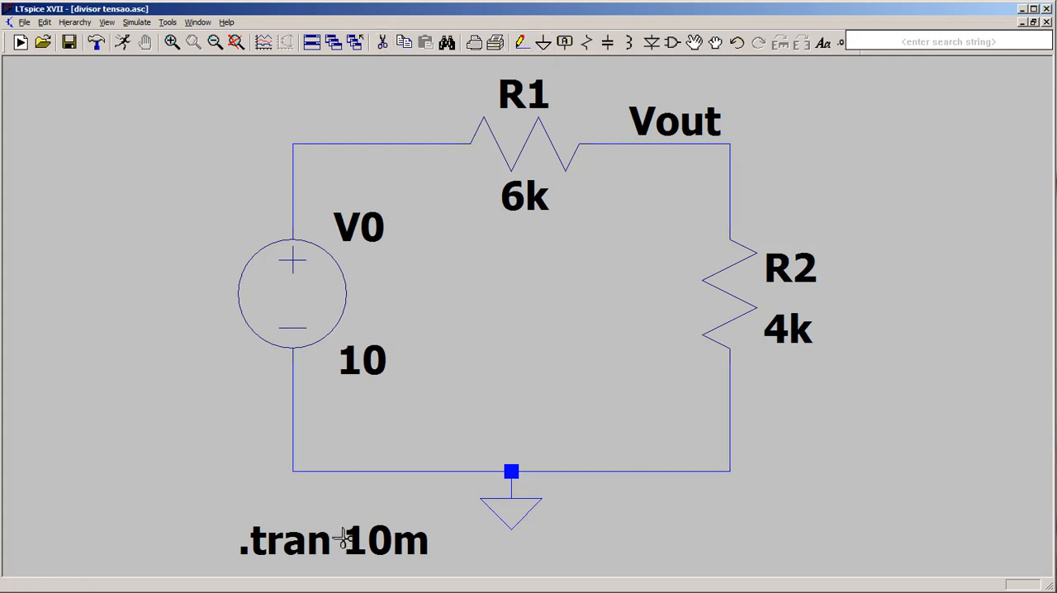
pyautogui.click(347, 538)
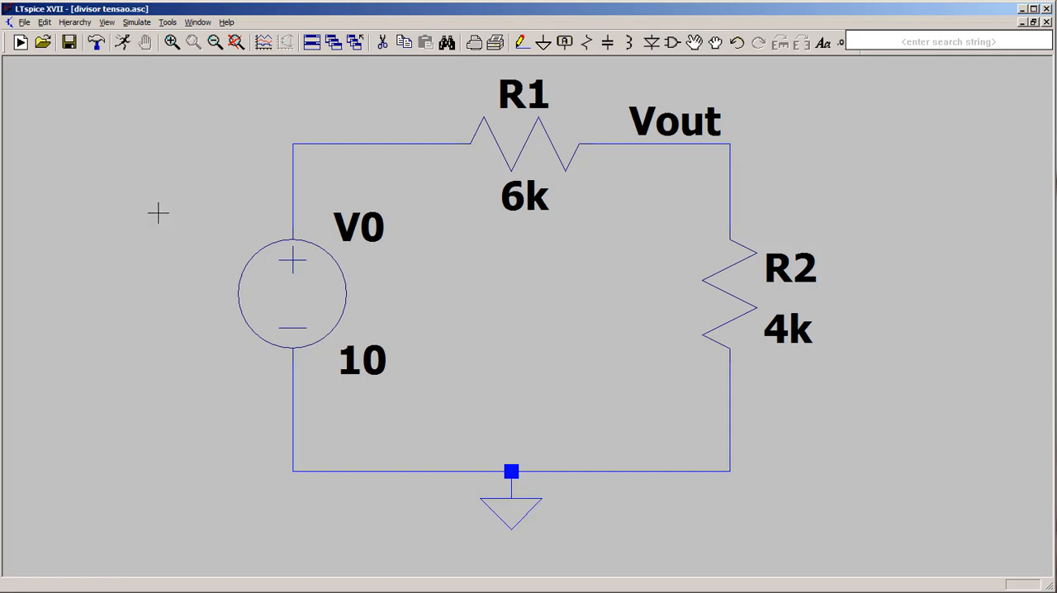
pyautogui.click(72, 43)
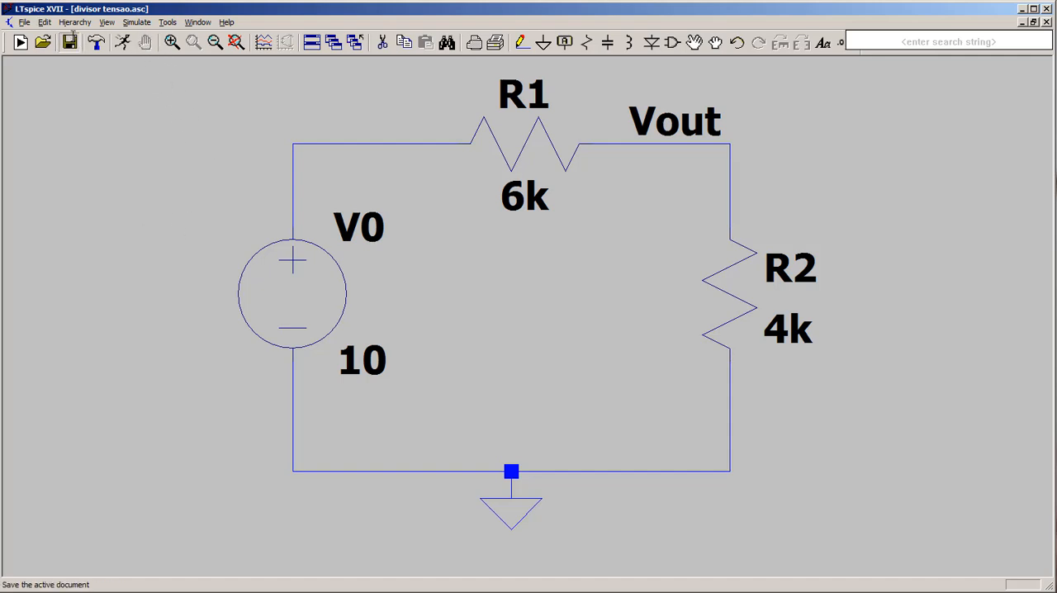
# - Set up a DC sweep simulation command with V0 as the first source and a linear sweep type
pyautogui.click(137, 22)
pyautogui.click(183, 155)
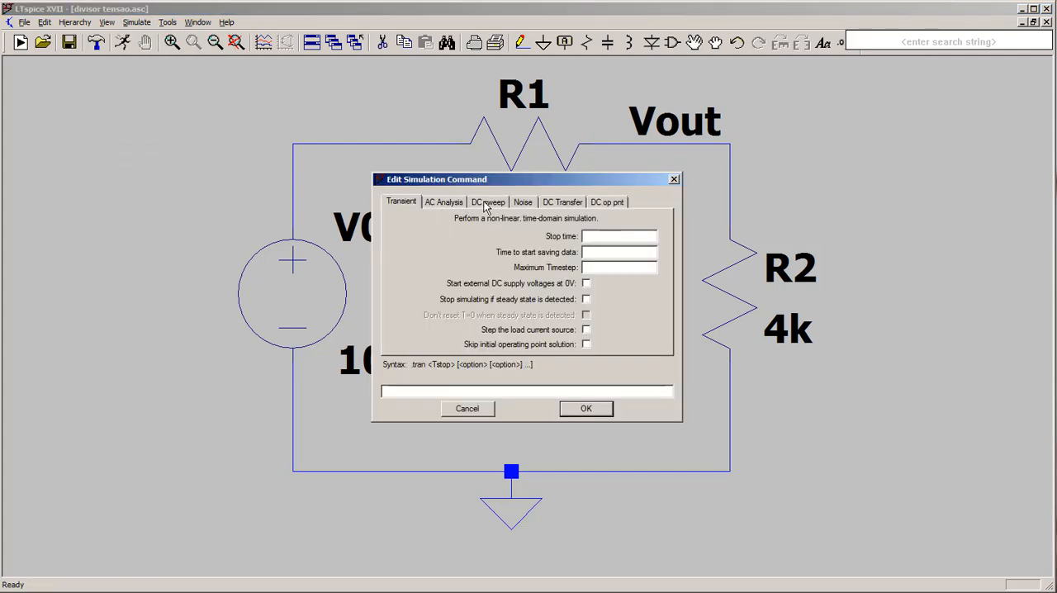
pyautogui.click(487, 204)
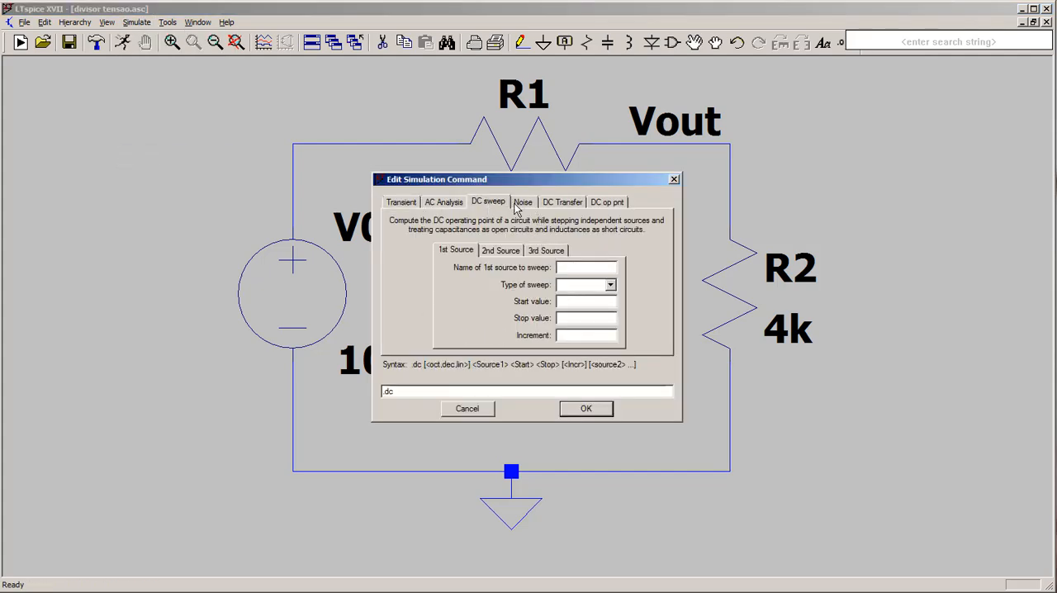
pyautogui.moveTo(489, 184); pyautogui.dragTo(690, 158)
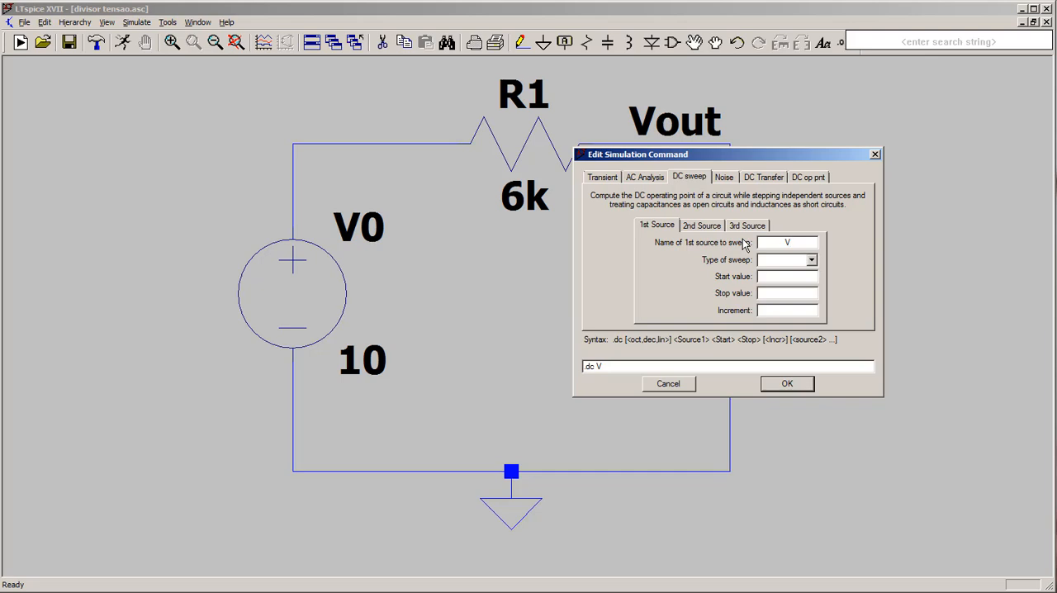
pyautogui.click(812, 261)
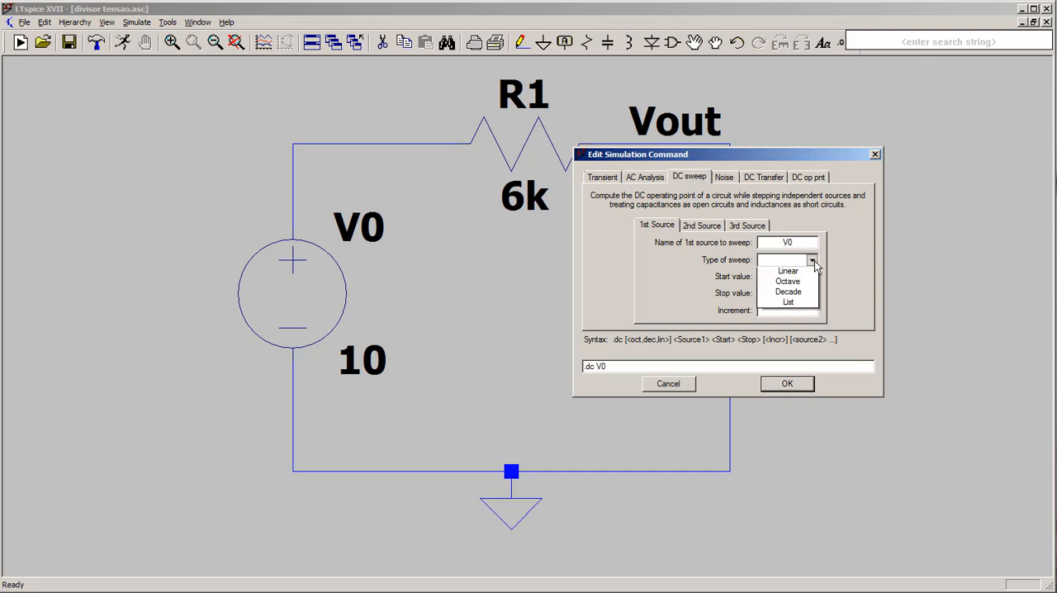
pyautogui.click(788, 274)
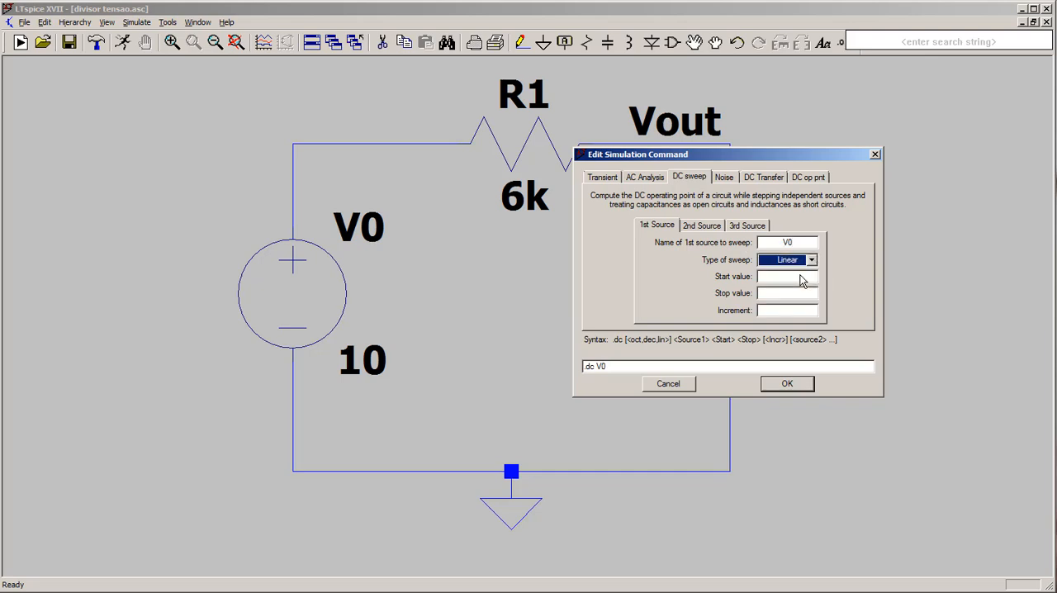
pyautogui.click(812, 261)
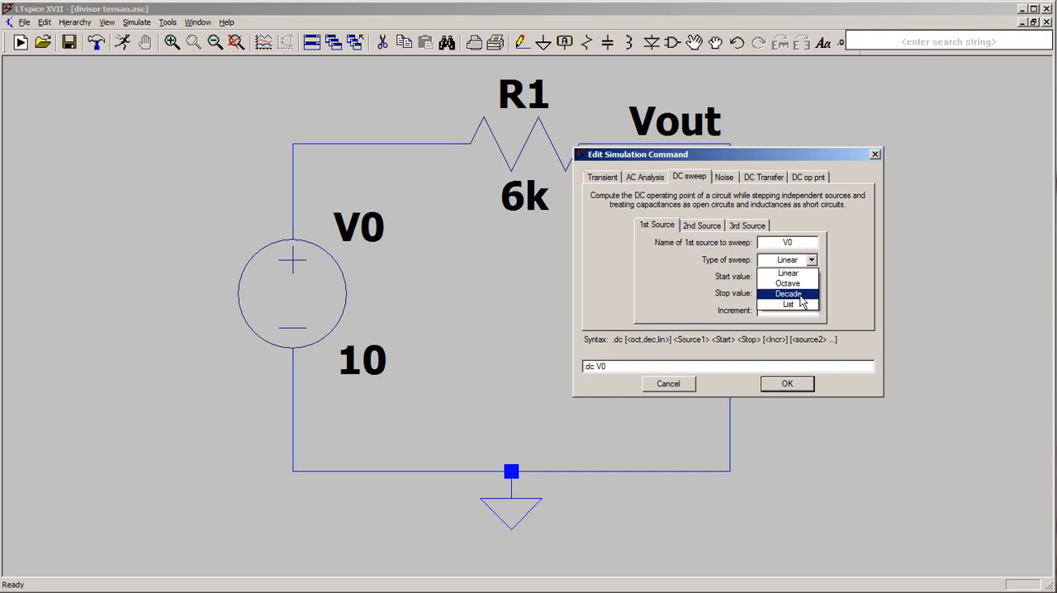
pyautogui.click(831, 262)
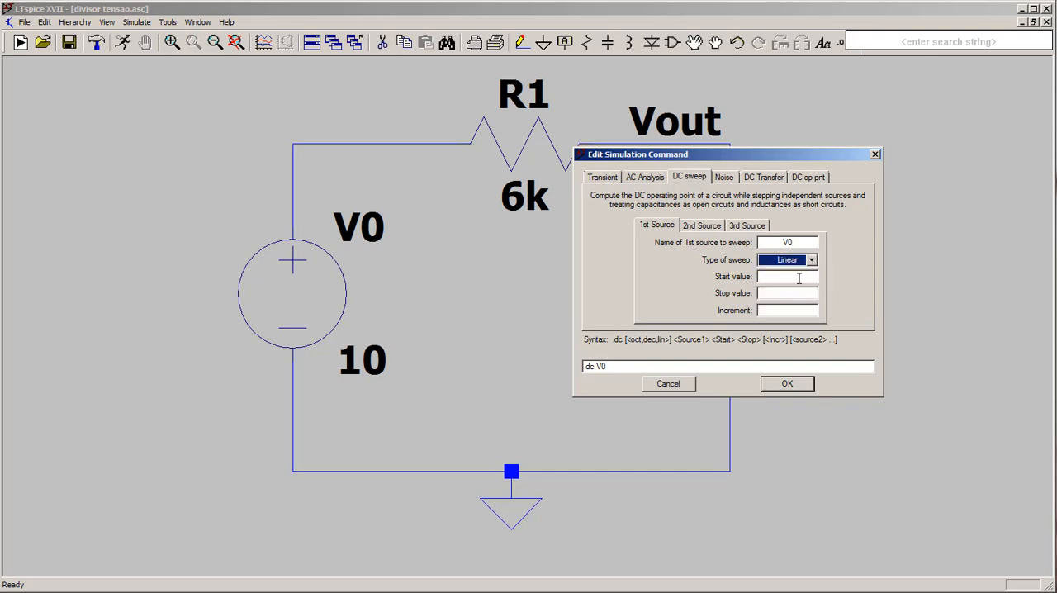
# - Set the sweep to start at 0, stop at 20 and increment by 0.1, and place the directive beneath the circuit beside the ground symbol
pyautogui.click(791, 279)
pyautogui.click(811, 279)
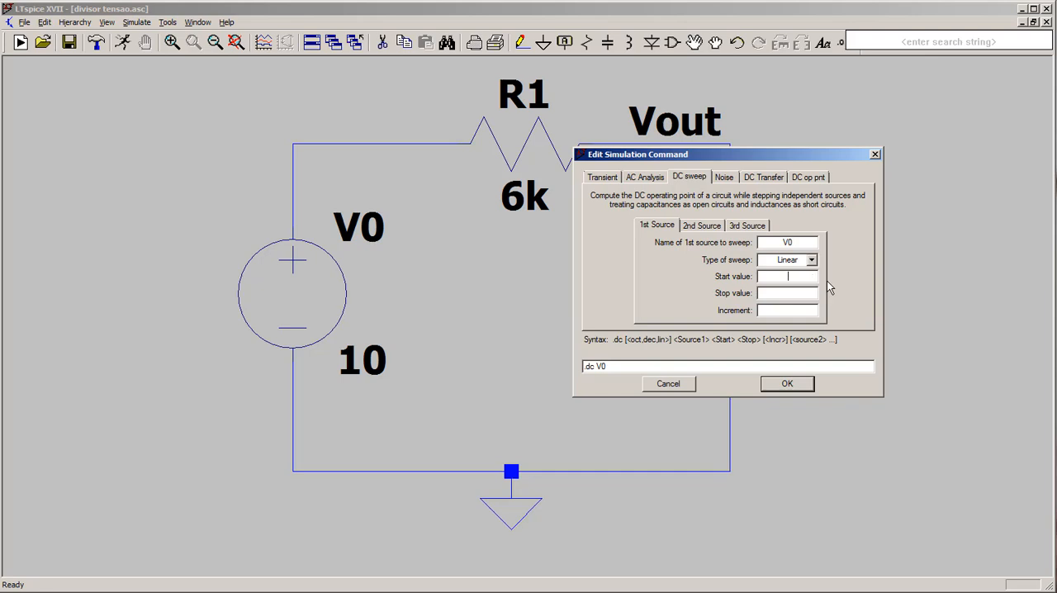
pyautogui.write('0')
pyautogui.click(787, 294)
pyautogui.write('20 0.1')
pyautogui.click(787, 384)
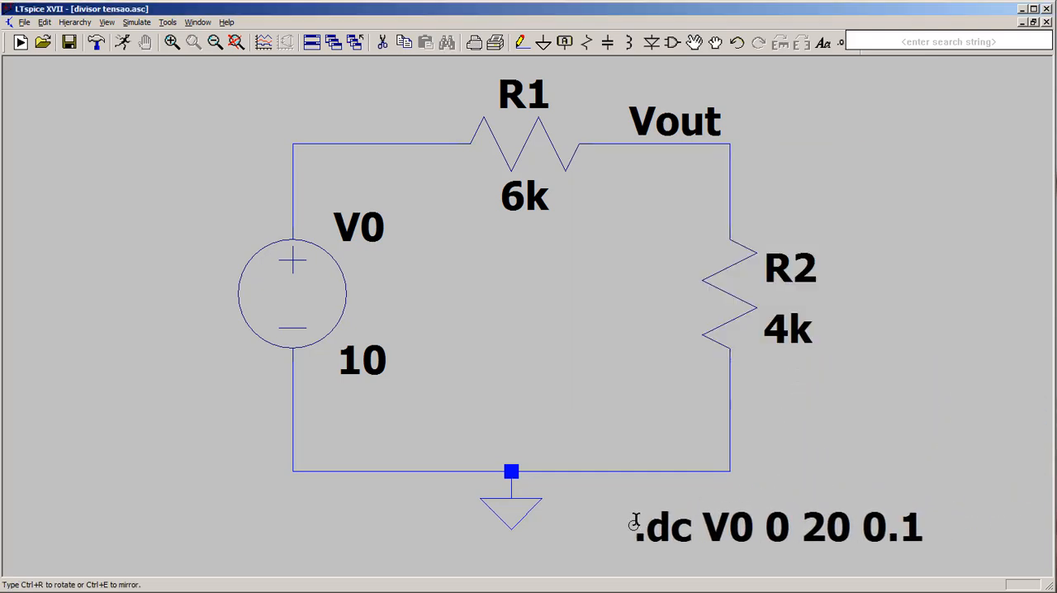
pyautogui.click(634, 522)
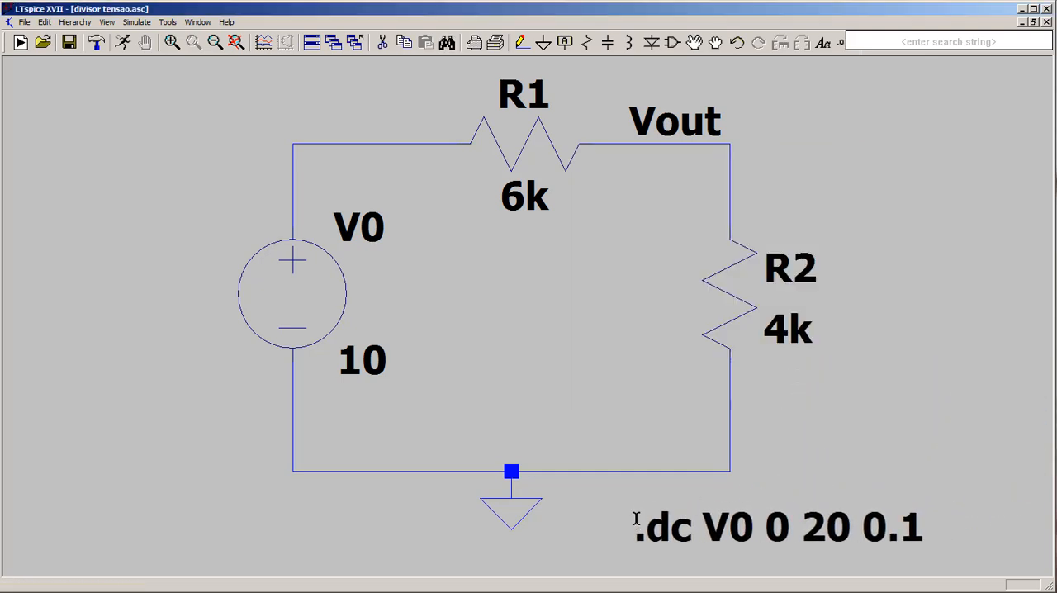
# - Run the DC sweep and plot the voltage at the Vout node
pyautogui.rightClick(862, 397)
pyautogui.click(210, 158)
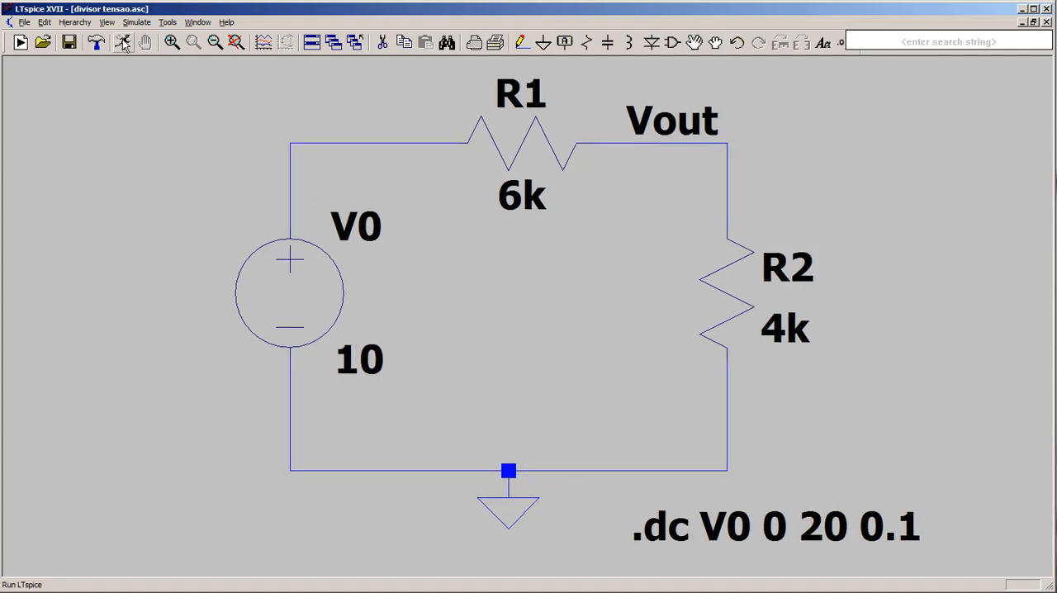
pyautogui.click(123, 42)
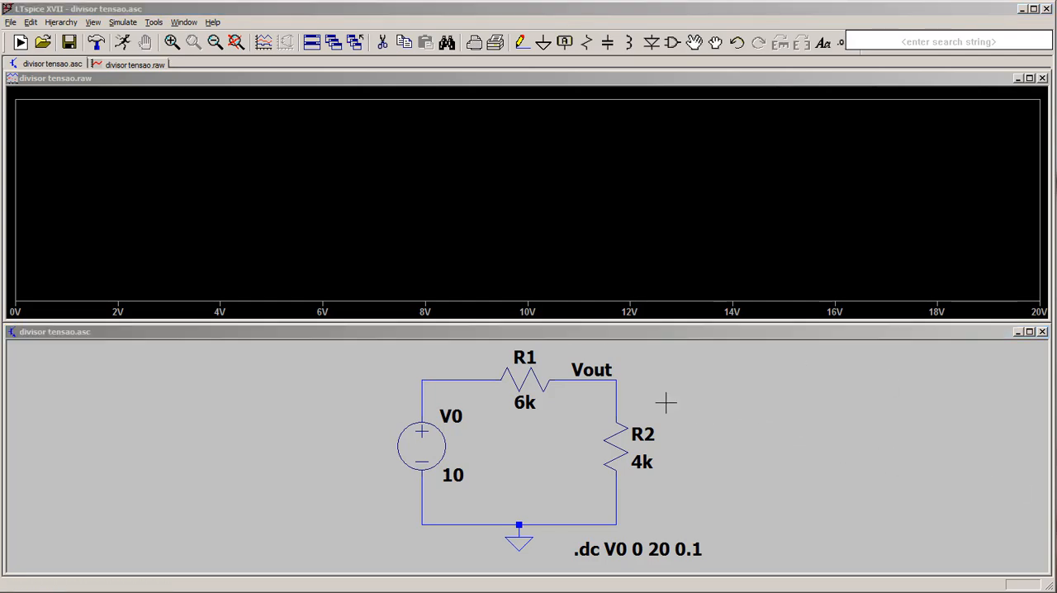
pyautogui.click(622, 380)
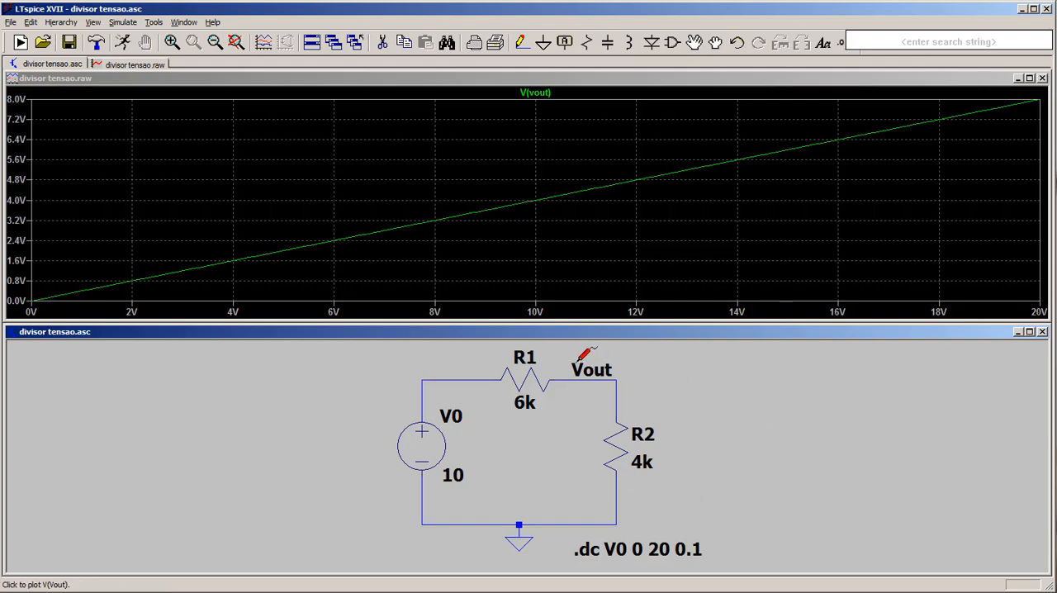
# - Read V(vout) against the swept source voltage with a measurement cursor and close the readout
pyautogui.click(554, 94)
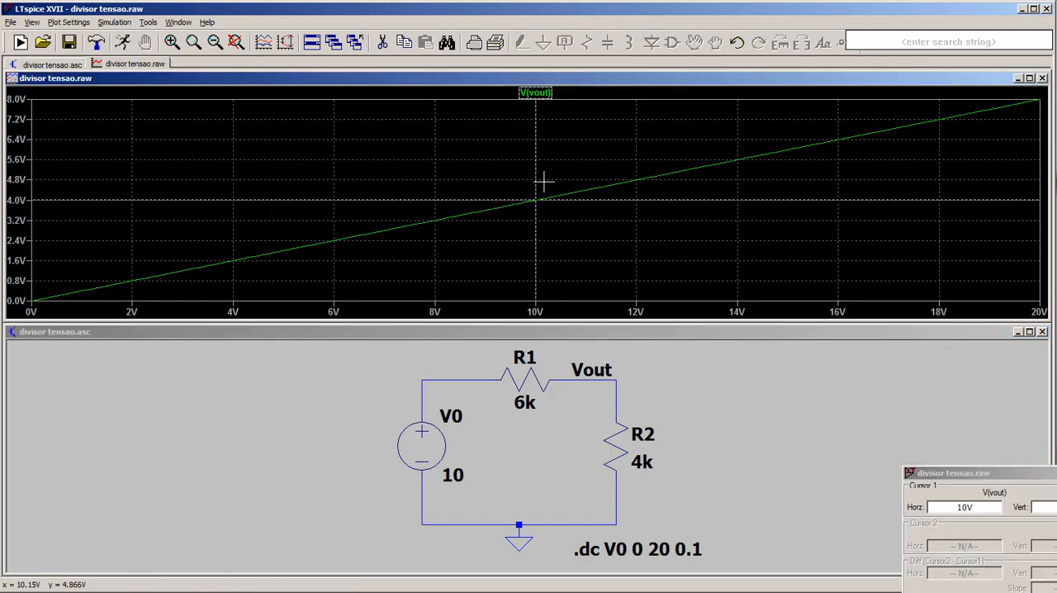
pyautogui.moveTo(535, 221); pyautogui.dragTo(593, 216)
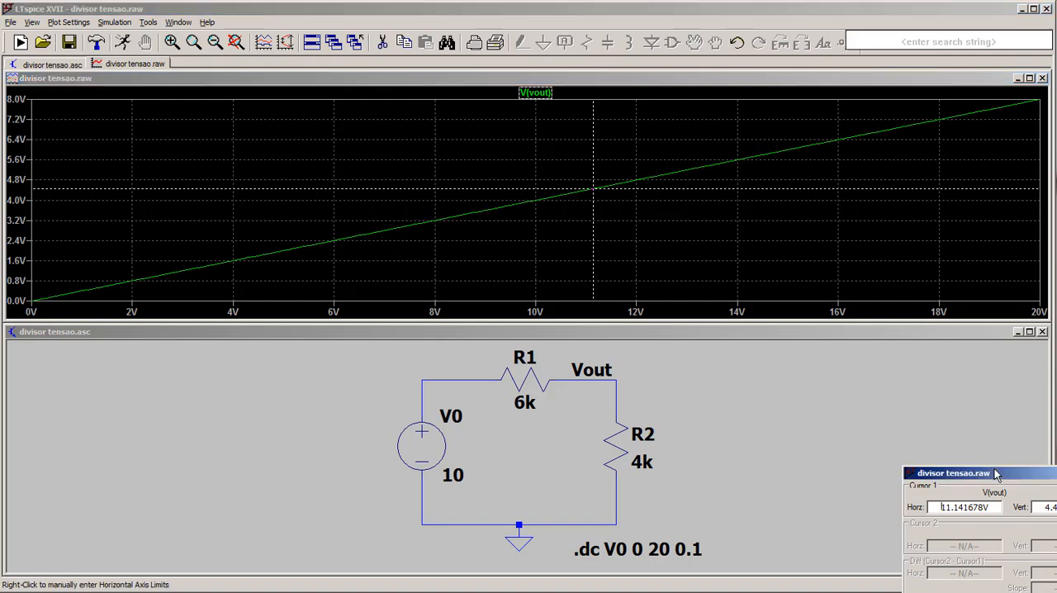
pyautogui.moveTo(996, 472); pyautogui.dragTo(879, 389)
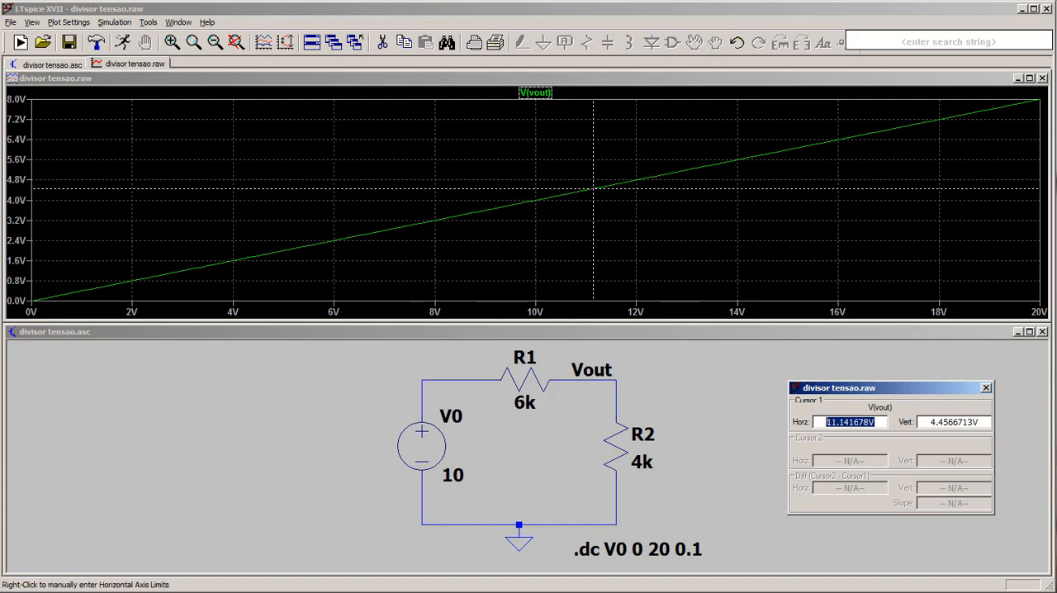
pyautogui.click(986, 388)
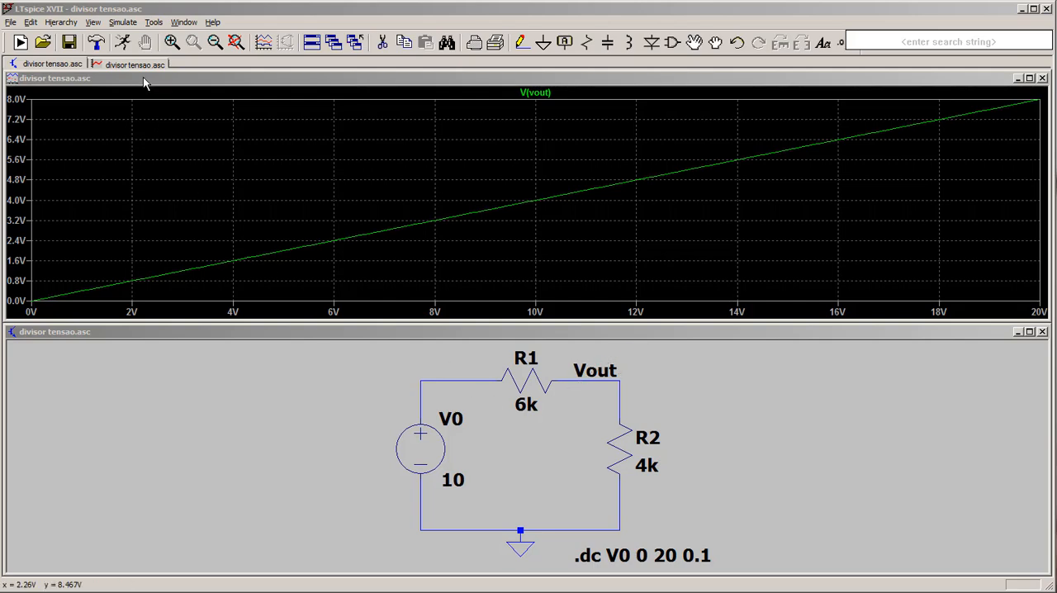
# - Switch the simulation command to a DC transfer analysis with V(Vout) as the output
pyautogui.click(124, 22)
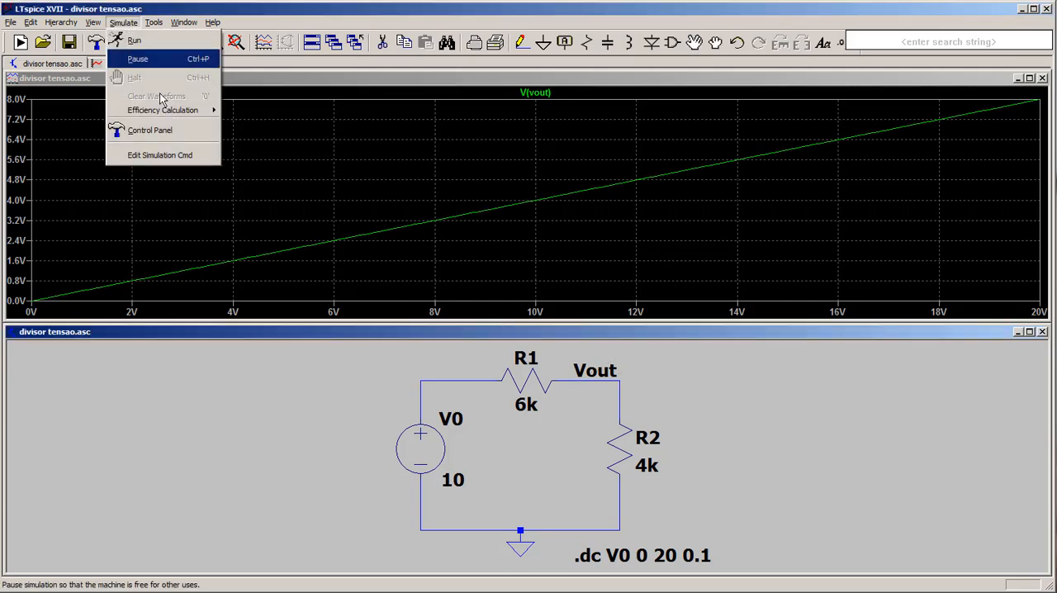
pyautogui.click(177, 157)
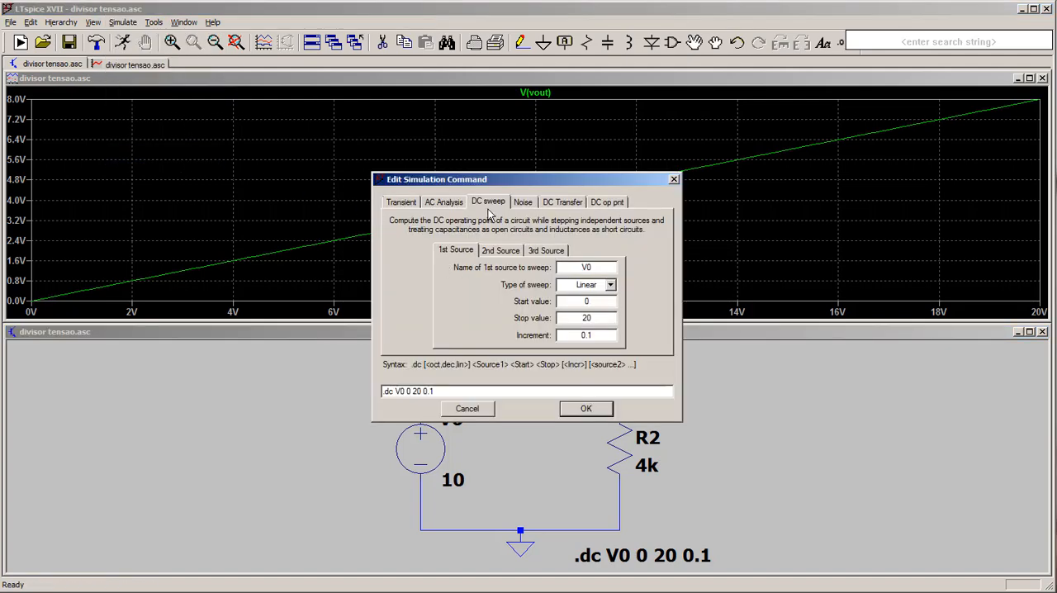
pyautogui.click(561, 203)
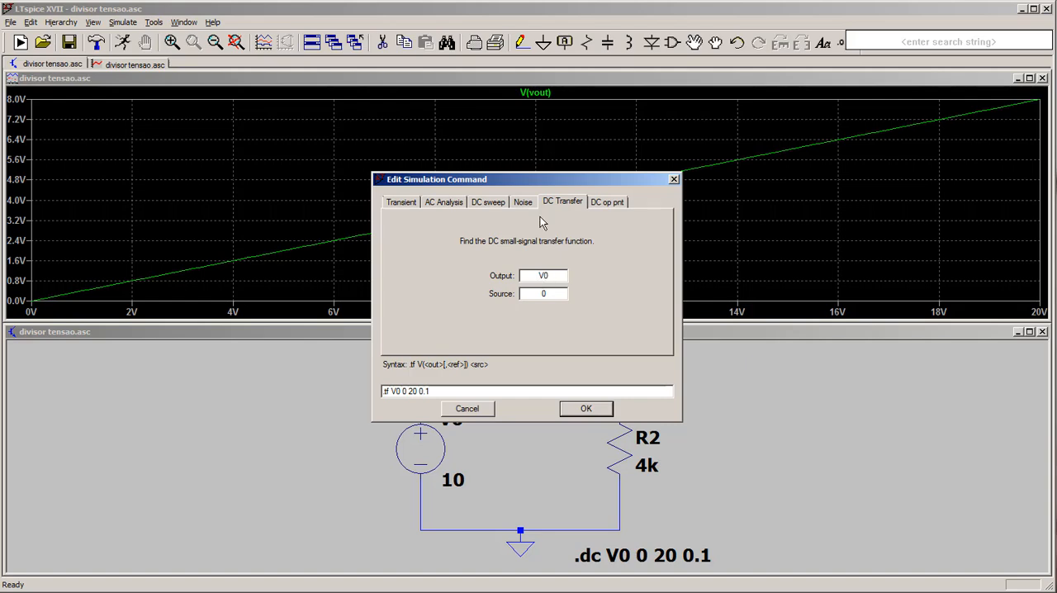
pyautogui.moveTo(541, 183); pyautogui.dragTo(825, 128)
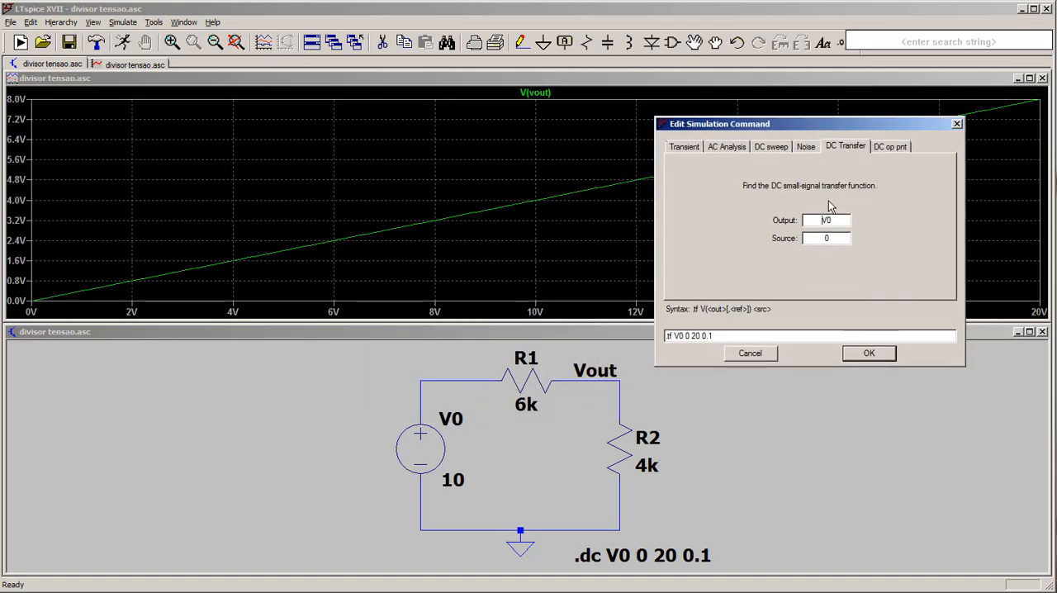
pyautogui.moveTo(832, 221); pyautogui.dragTo(828, 220)
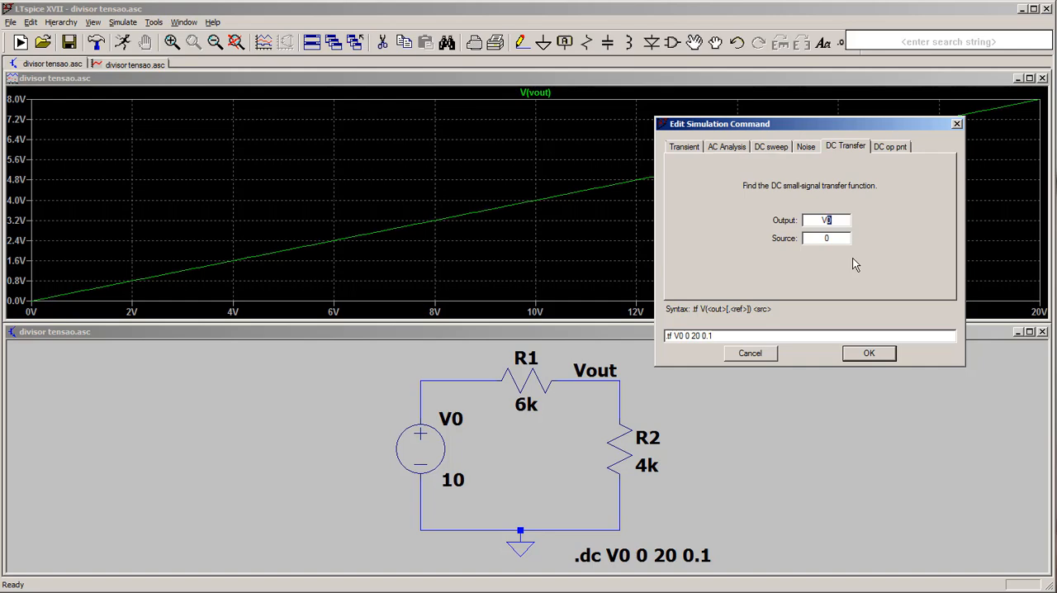
pyautogui.press('BackSpace')
pyautogui.press('BackSpace')
pyautogui.write('V()')
pyautogui.write('Vout')
pyautogui.write('IV')
# - Set V0 as the transfer function's source and place the .tf V(Vout) V0 directive beside the circuit, past R2
pyautogui.moveTo(834, 235); pyautogui.dragTo(821, 235)
pyautogui.write('V0')
pyautogui.click(869, 353)
pyautogui.click(802, 406)
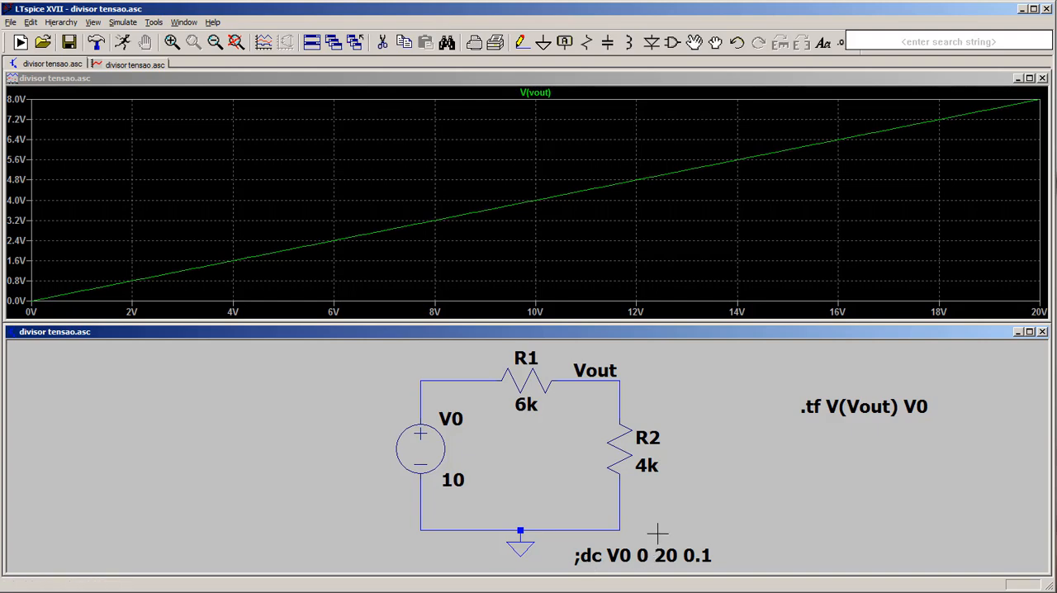
# - Run the DC transfer analysis, then move and shrink the results window so the circuit stays visible
pyautogui.click(121, 44)
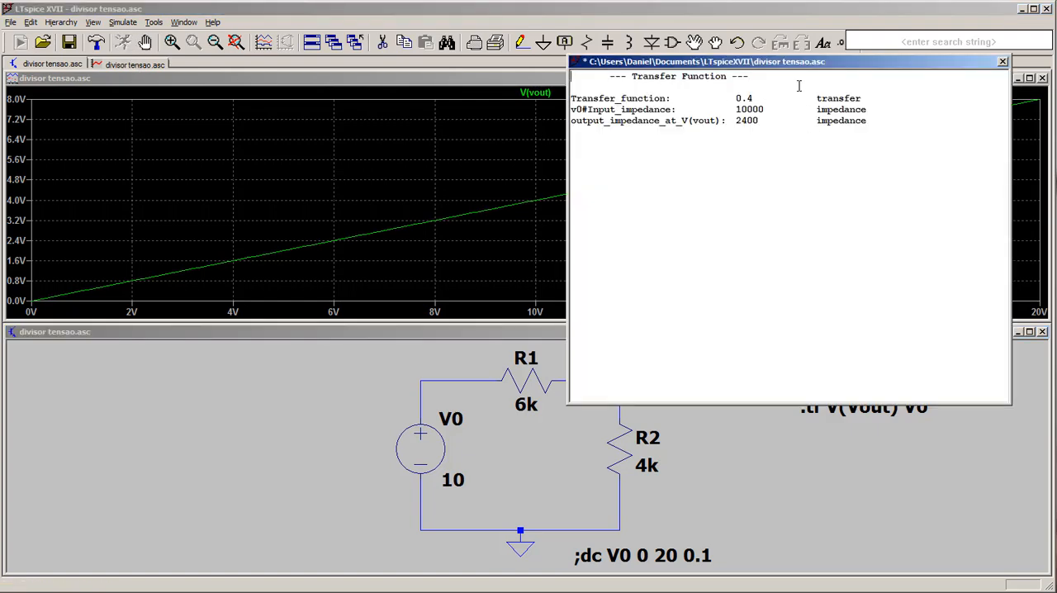
pyautogui.moveTo(764, 63); pyautogui.dragTo(314, 204)
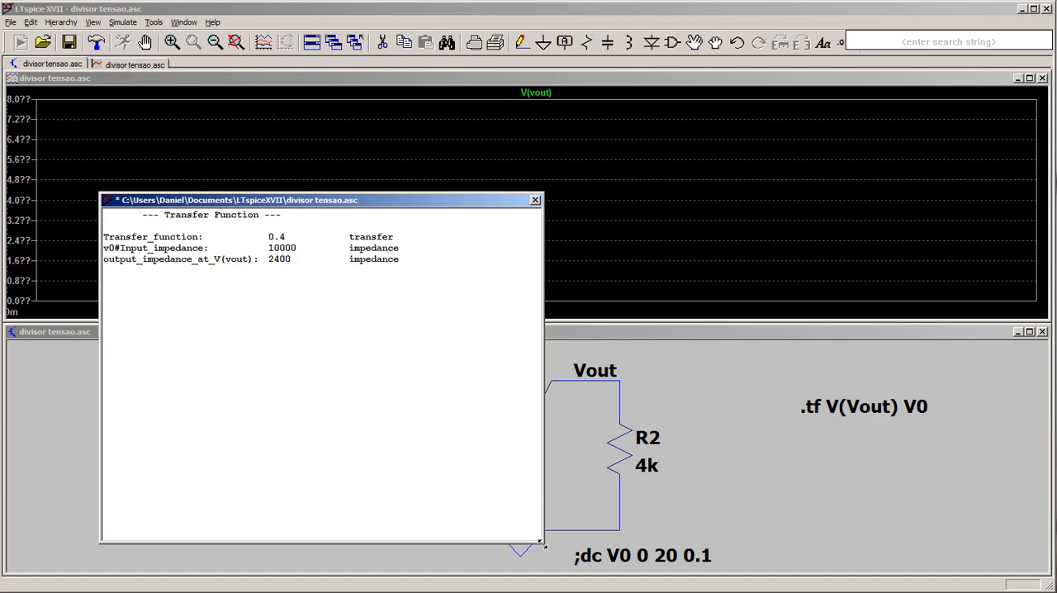
pyautogui.moveTo(541, 544); pyautogui.dragTo(443, 333)
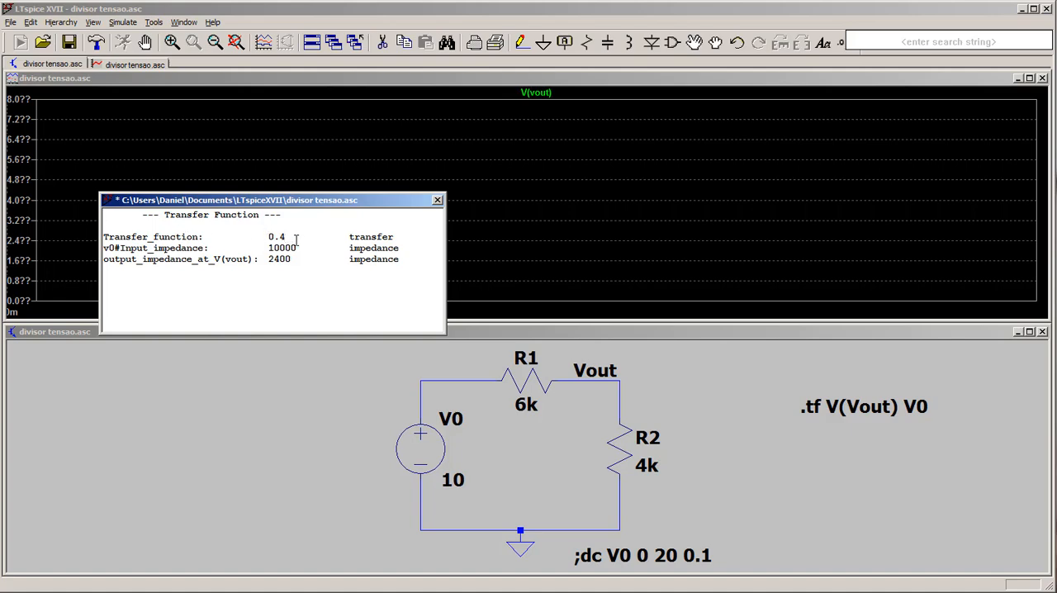
# - Examine the transfer function and V0 input impedance entries in the analysis results
pyautogui.moveTo(109, 237); pyautogui.dragTo(192, 237)
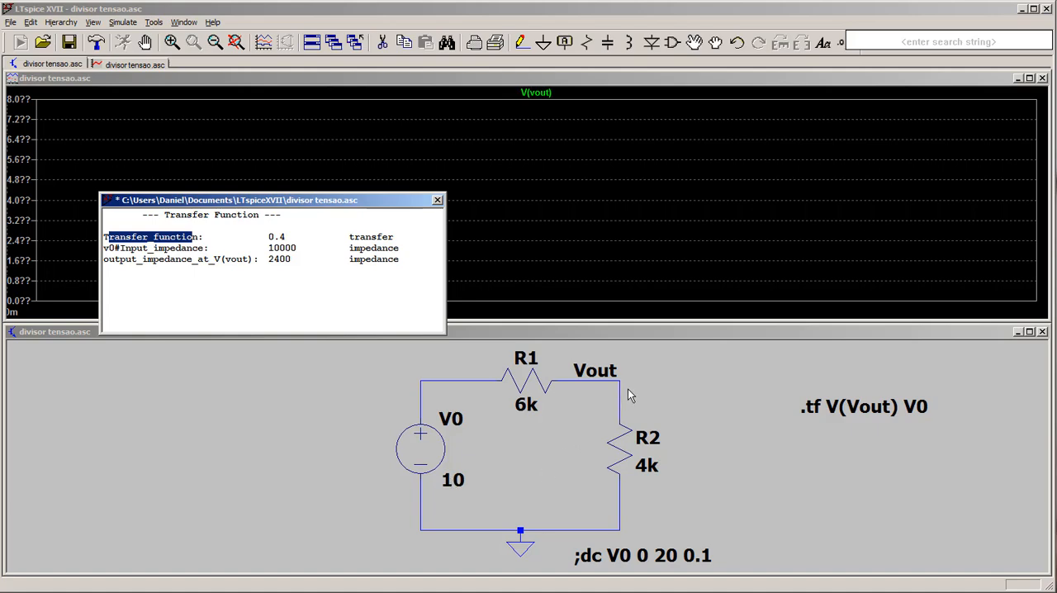
pyautogui.doubleClick(271, 236)
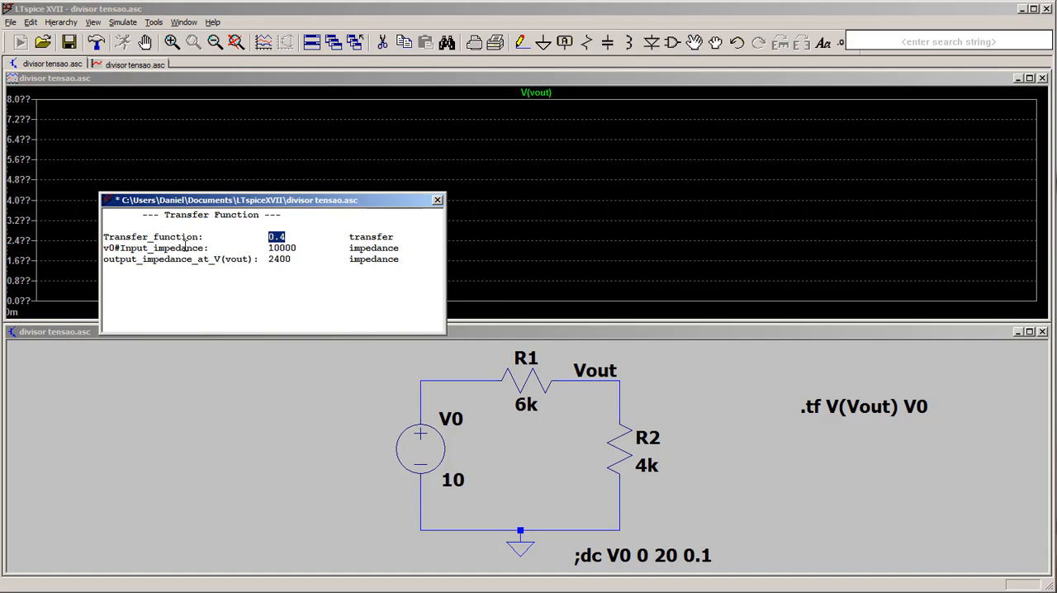
pyautogui.moveTo(186, 247); pyautogui.dragTo(136, 248)
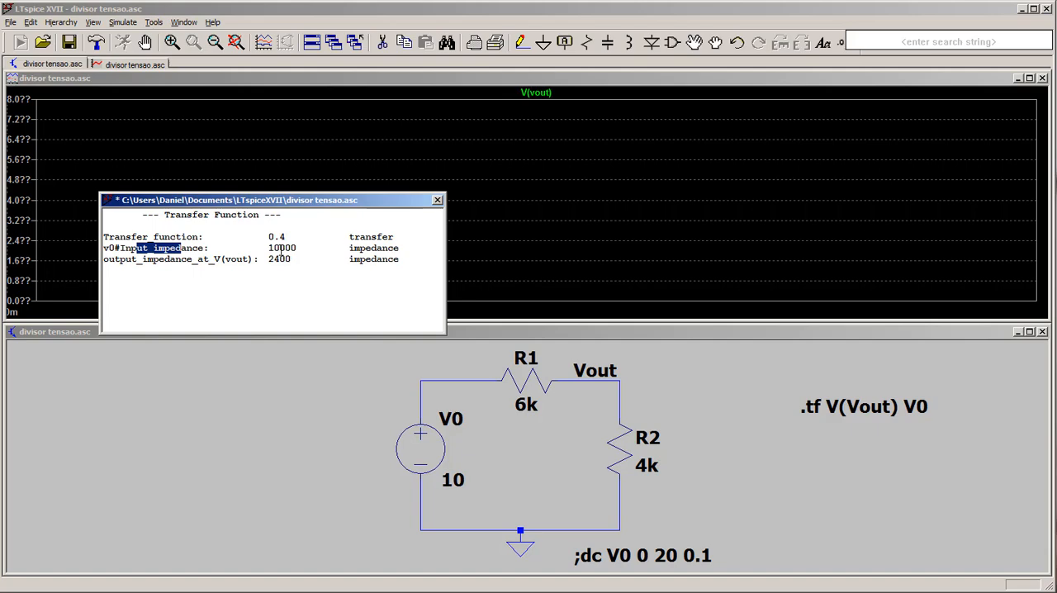
pyautogui.moveTo(281, 248); pyautogui.dragTo(301, 249)
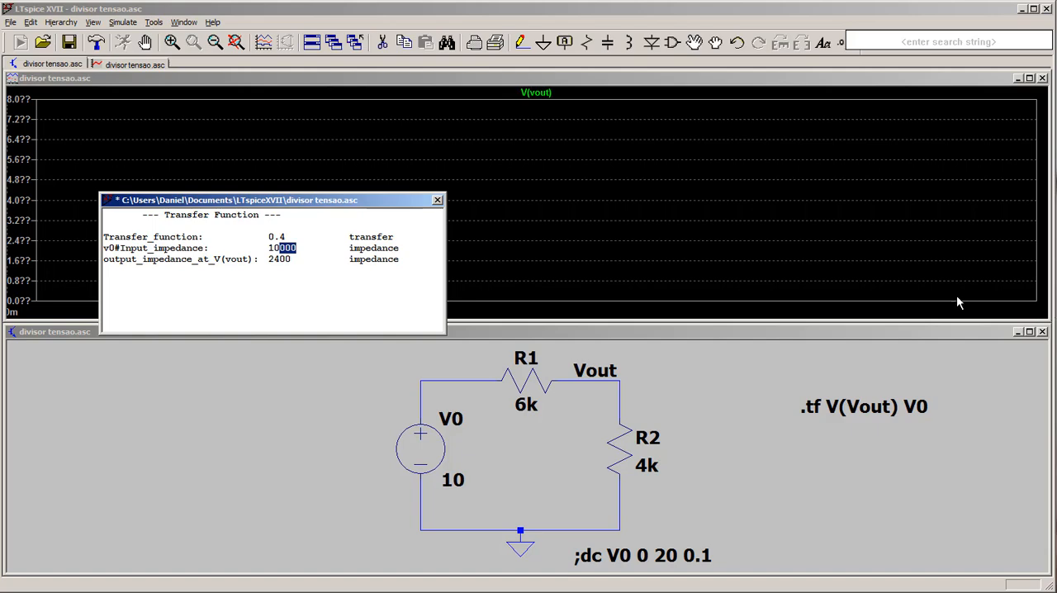
# - Close the plot and transfer function results windows and maximize the voltage divider schematic
pyautogui.click(436, 202)
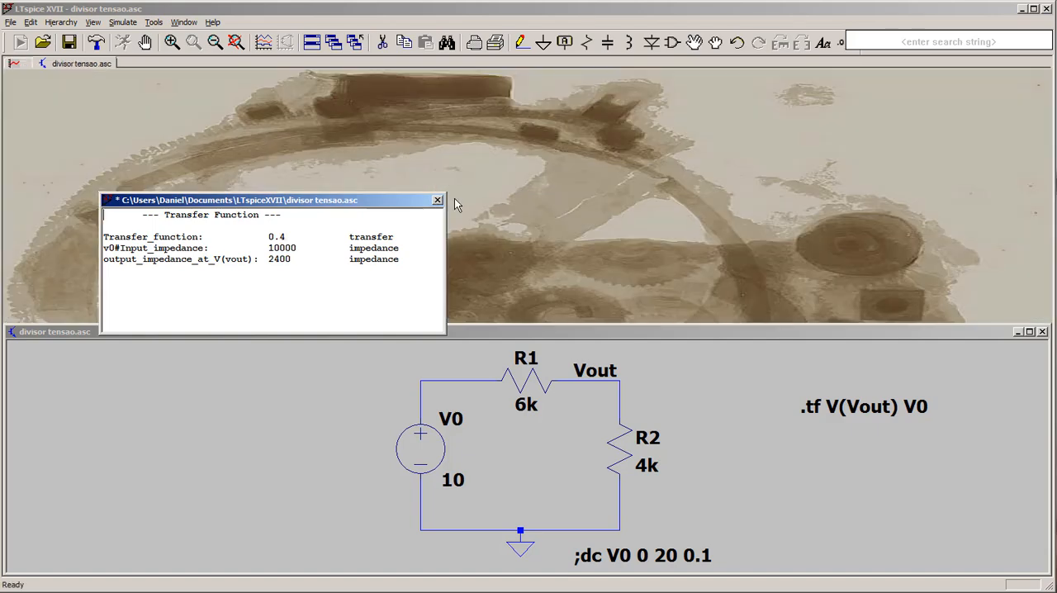
pyautogui.click(437, 201)
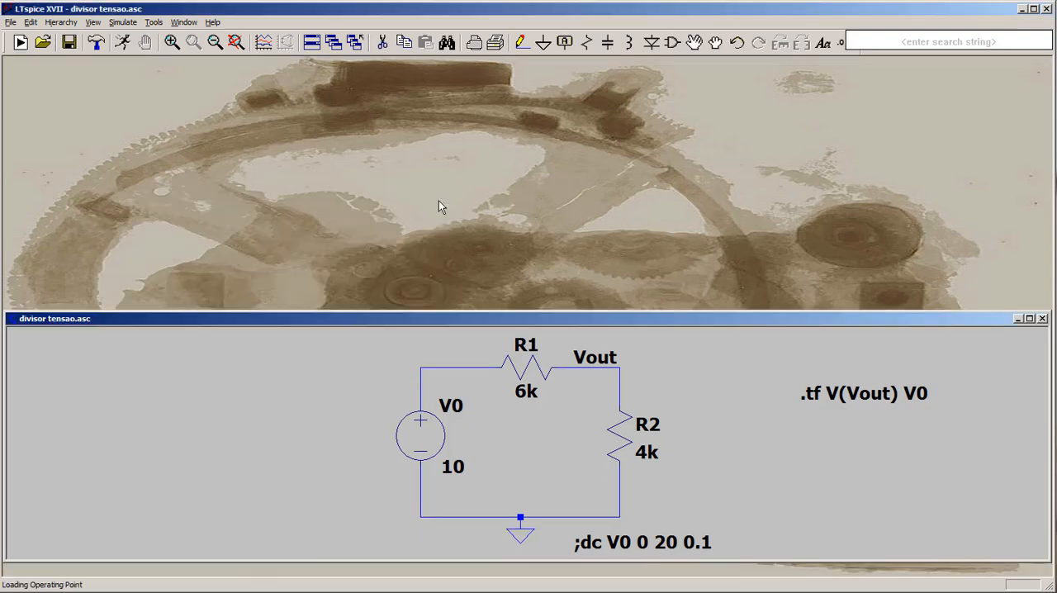
pyautogui.doubleClick(476, 325)
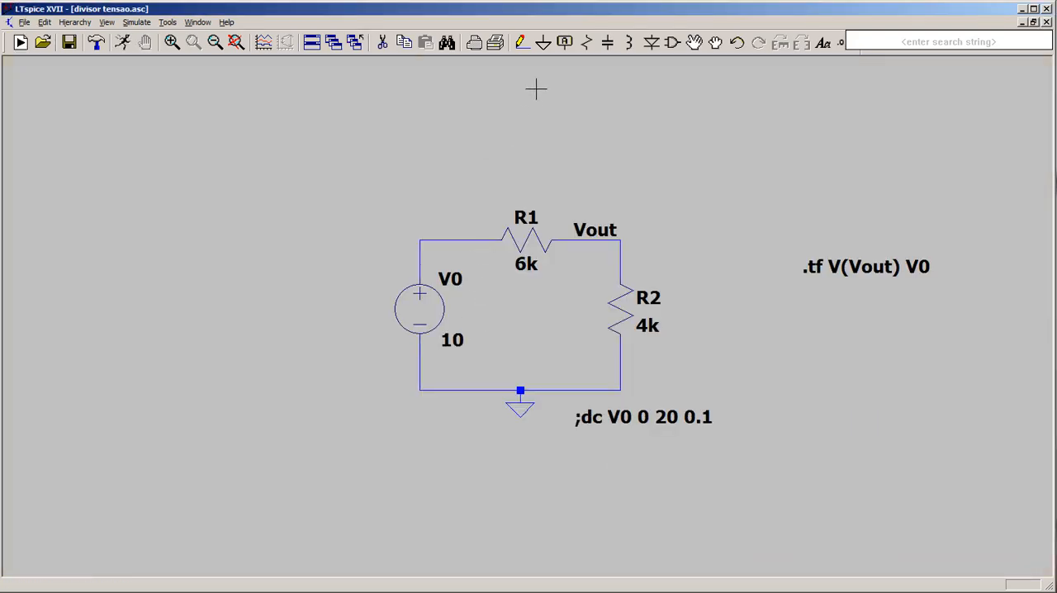
# - Place one AD8421 amplifier from the Opamps component library beside the voltage divider, on the V0 side
pyautogui.click(672, 43)
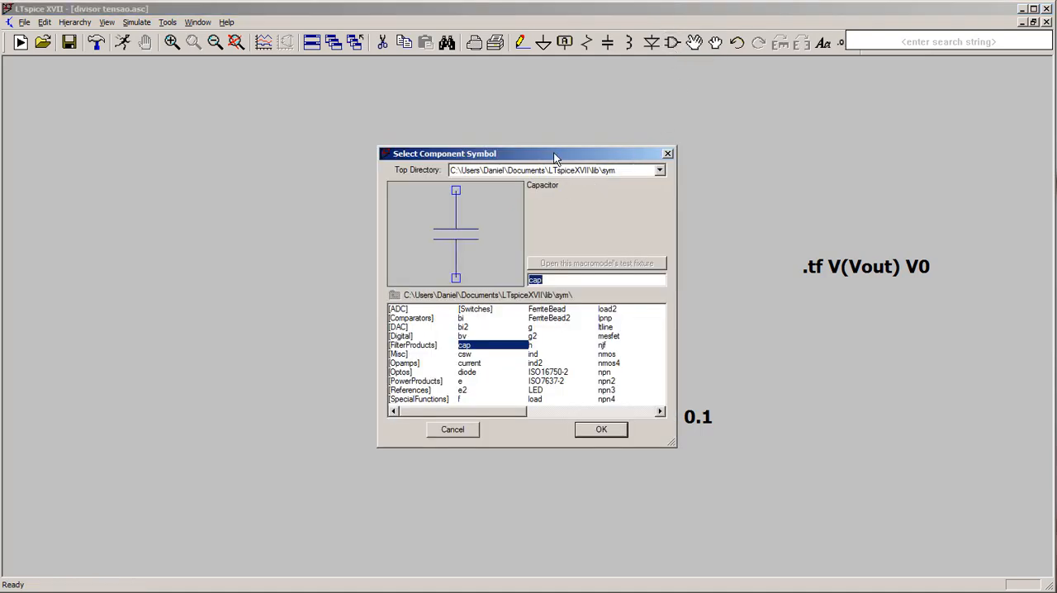
pyautogui.moveTo(558, 154); pyautogui.dragTo(832, 51)
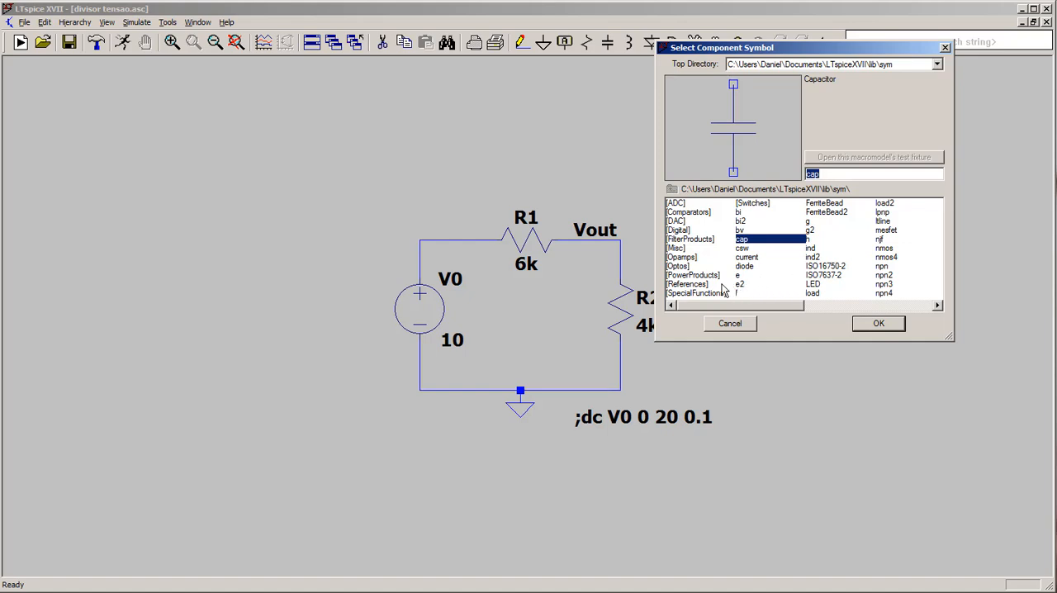
pyautogui.doubleClick(684, 258)
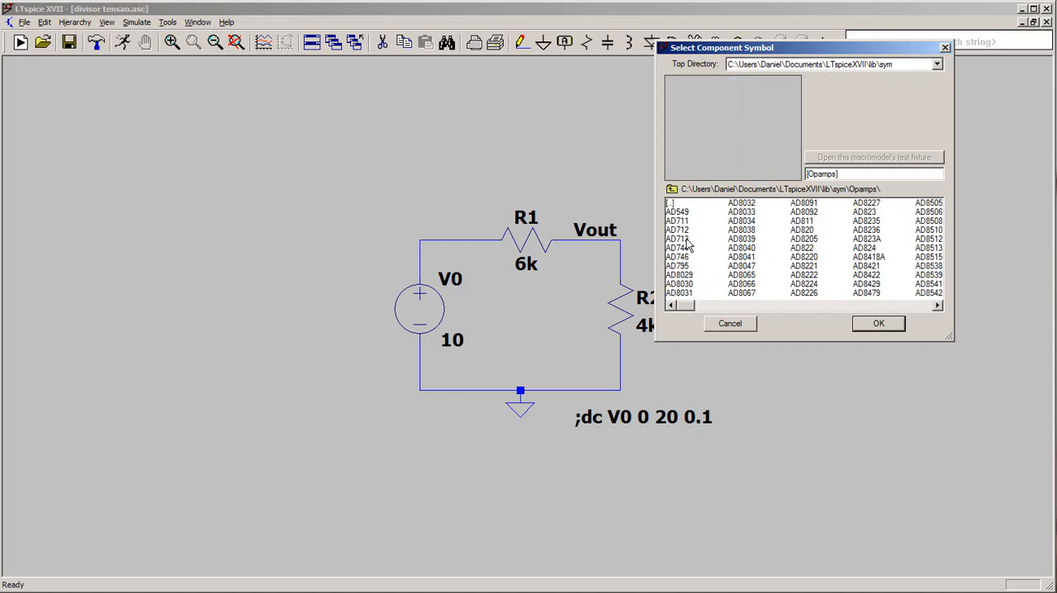
pyautogui.doubleClick(867, 266)
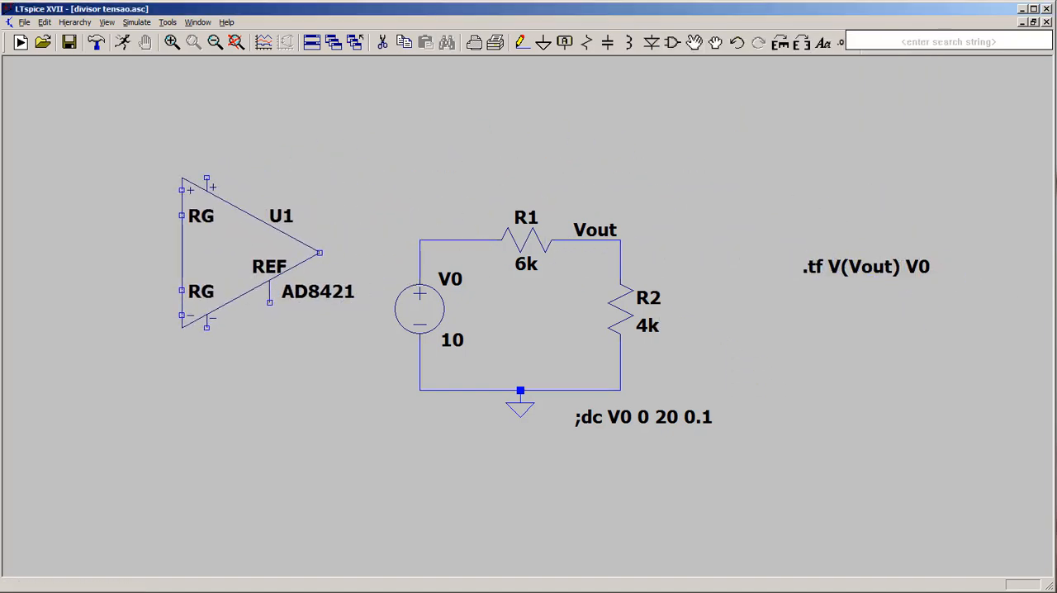
pyautogui.click(247, 252)
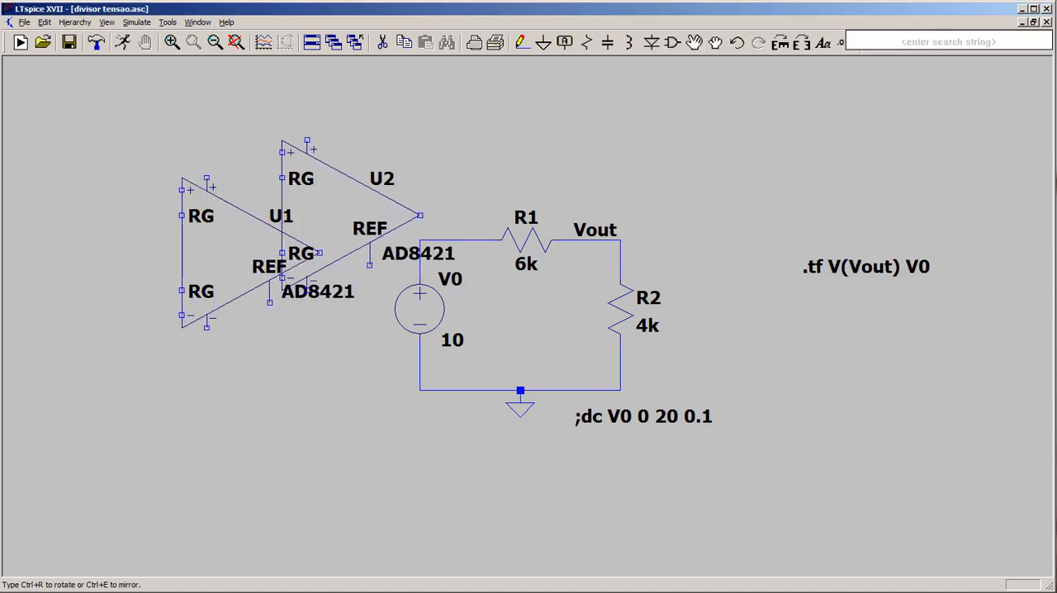
pyautogui.press('Escape')
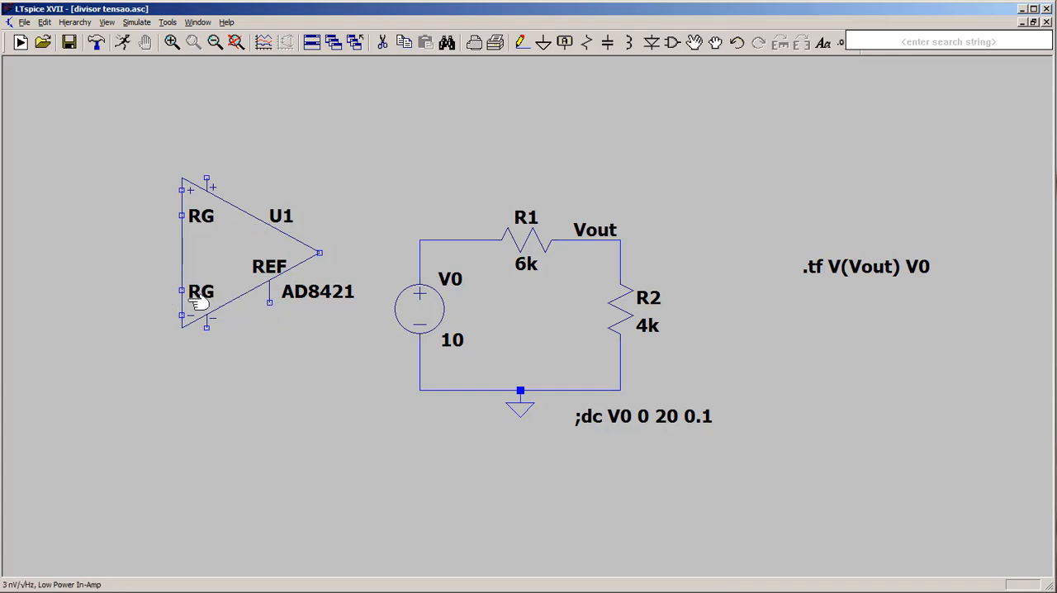